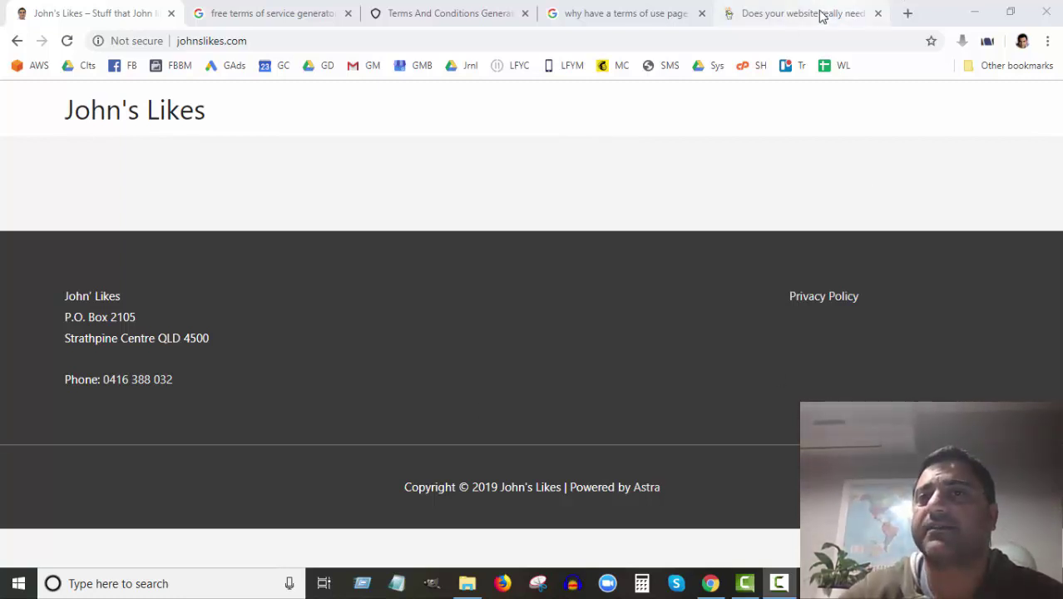
Step: Read GoDaddy's Terms of Use article down to its Limitation of Liability and Permitted Use components
click(813, 15)
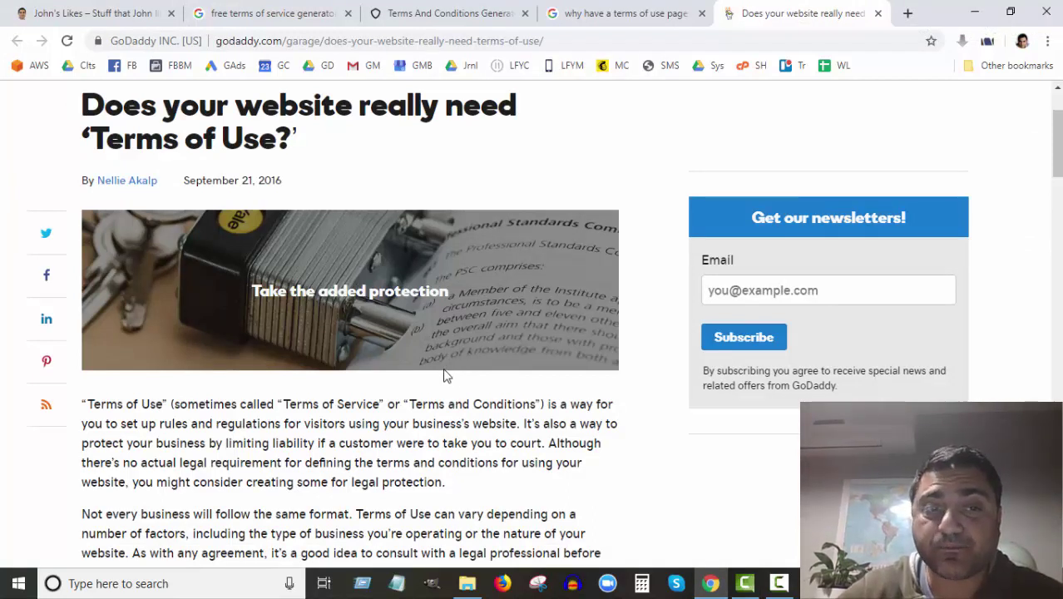
scroll(395, 433, down, 1)
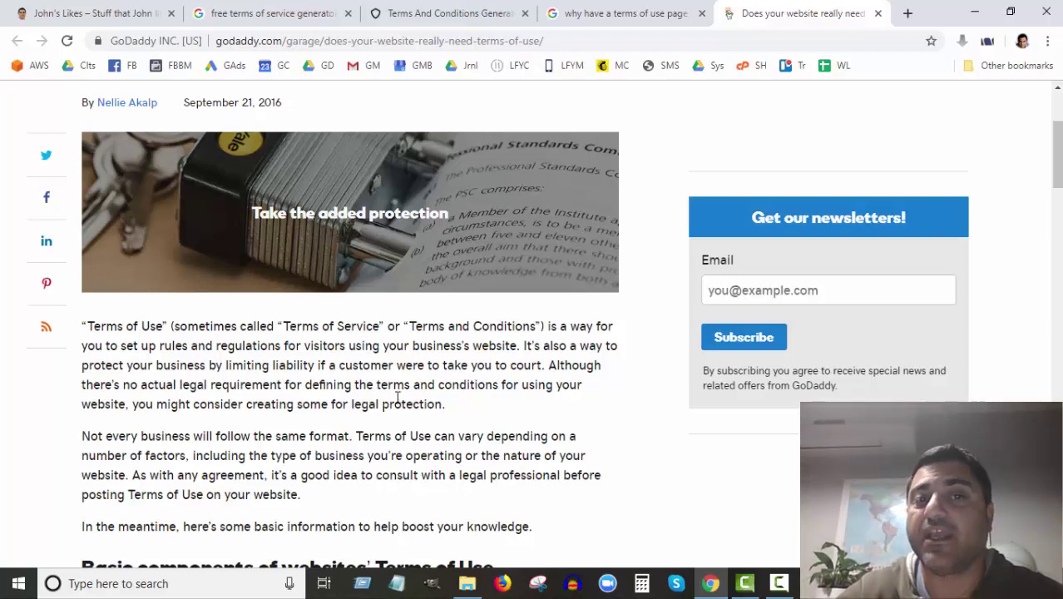
scroll(397, 398, down, 2)
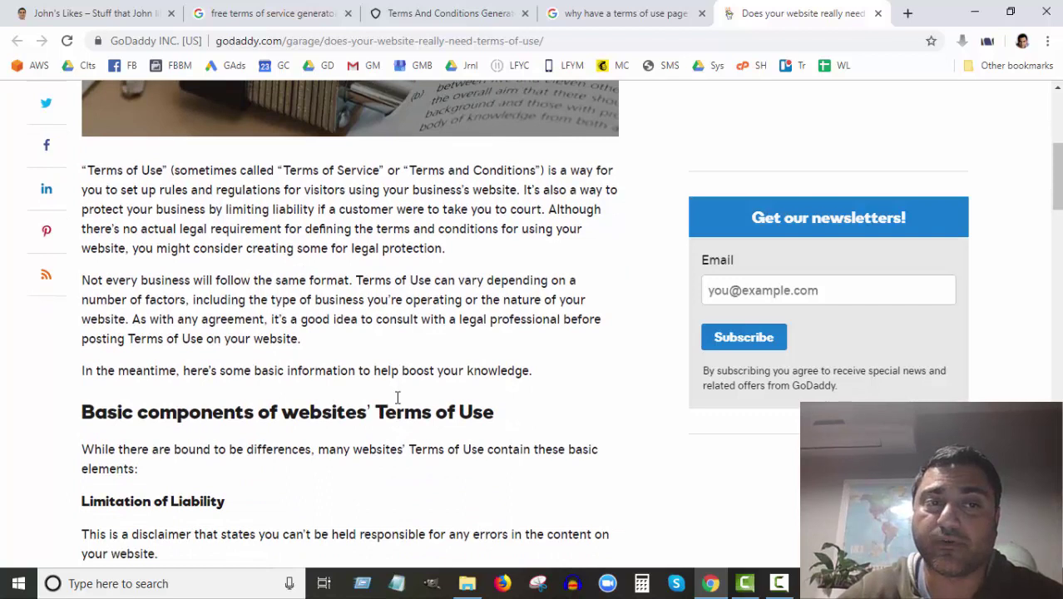
scroll(398, 397, down, 4)
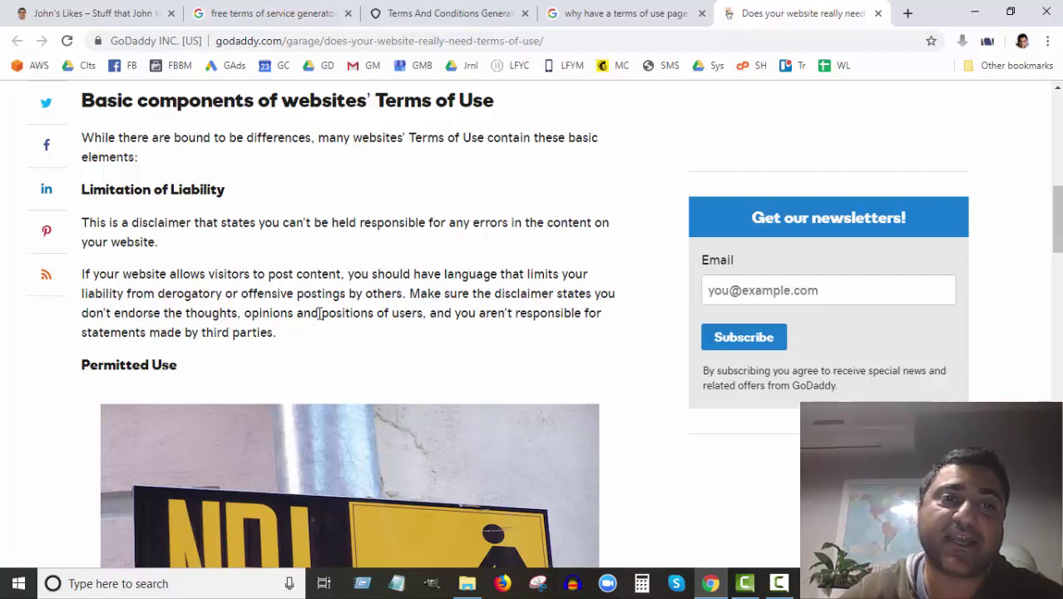
scroll(319, 312, down, 2)
scroll(319, 312, down, 5)
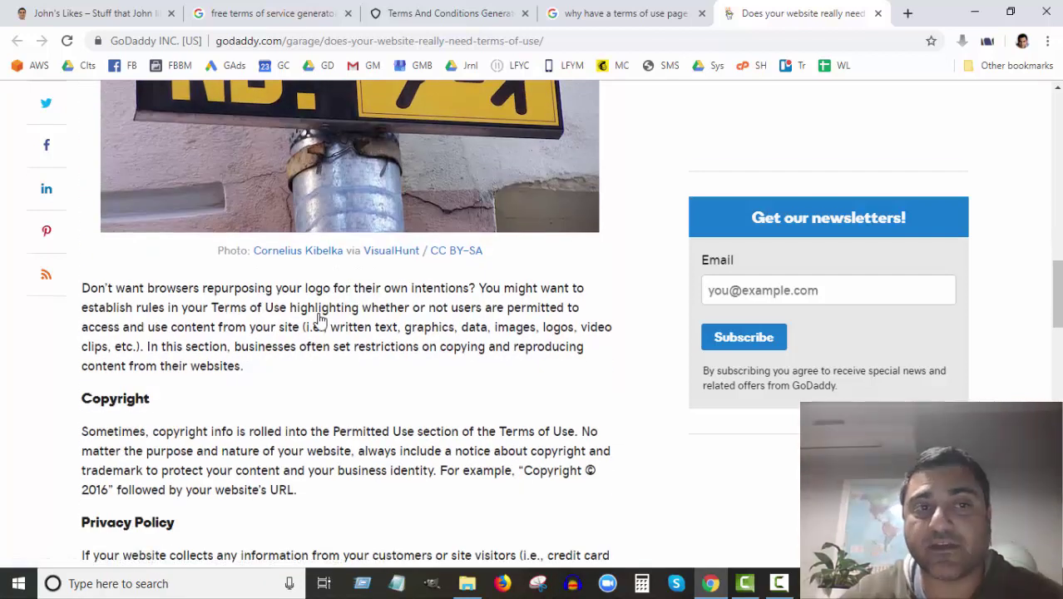
scroll(320, 319, down, 1)
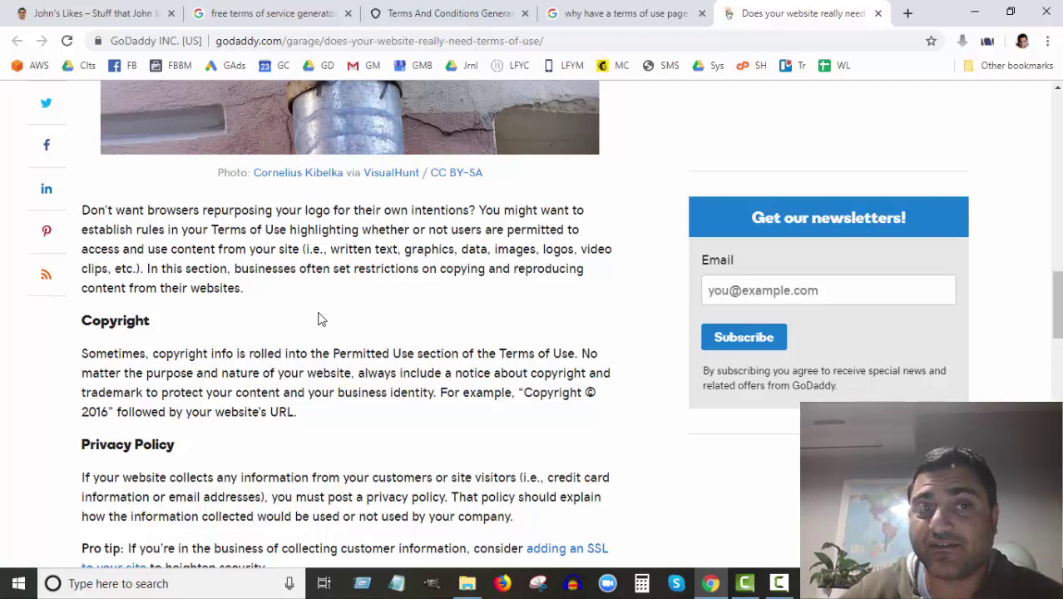
scroll(320, 318, down, 5)
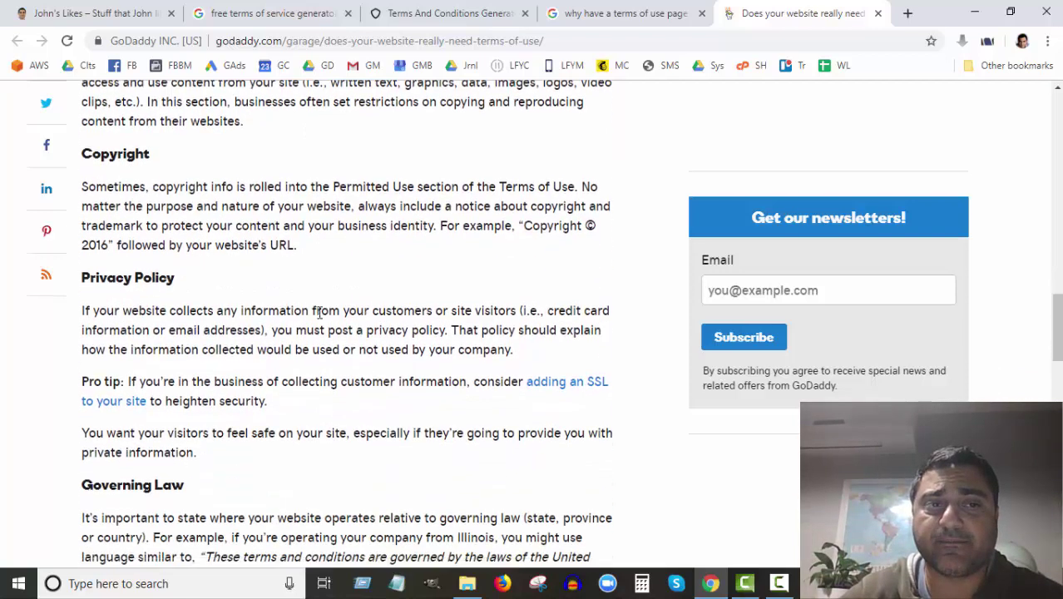
scroll(320, 316, up, 10)
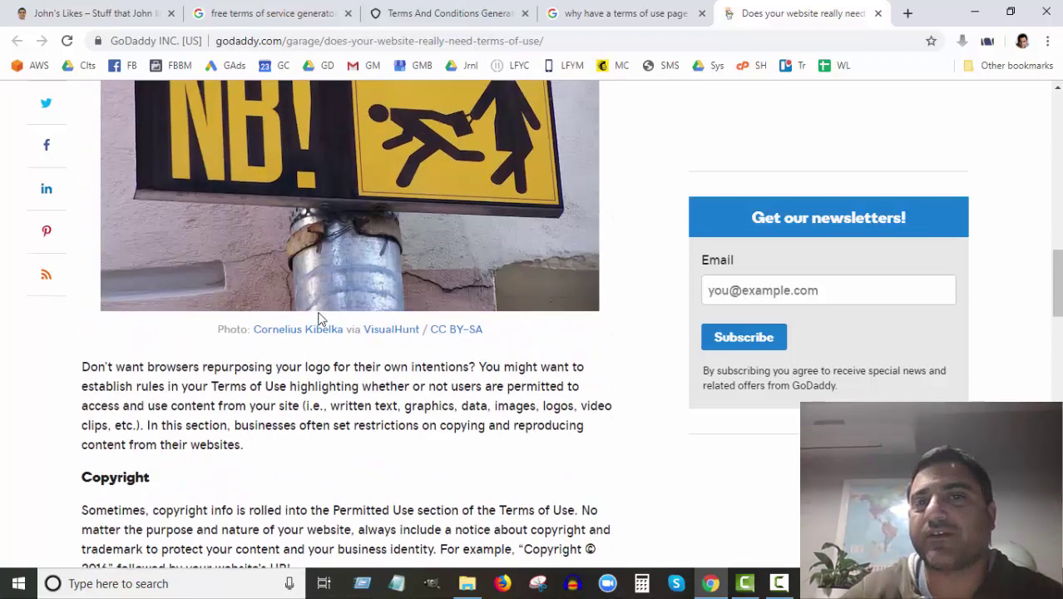
scroll(320, 318, up, 2)
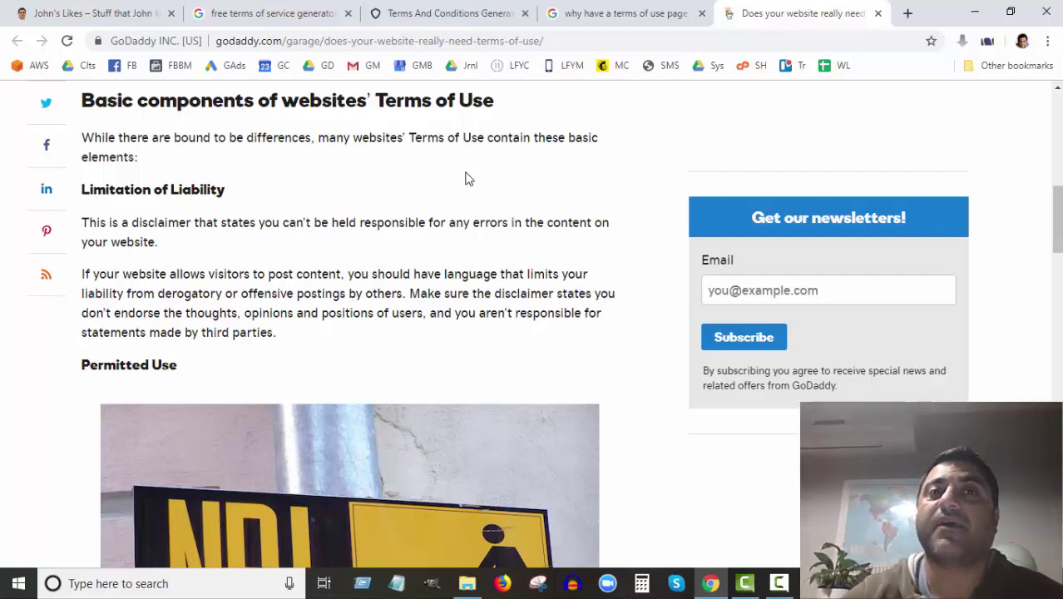
click(424, 10)
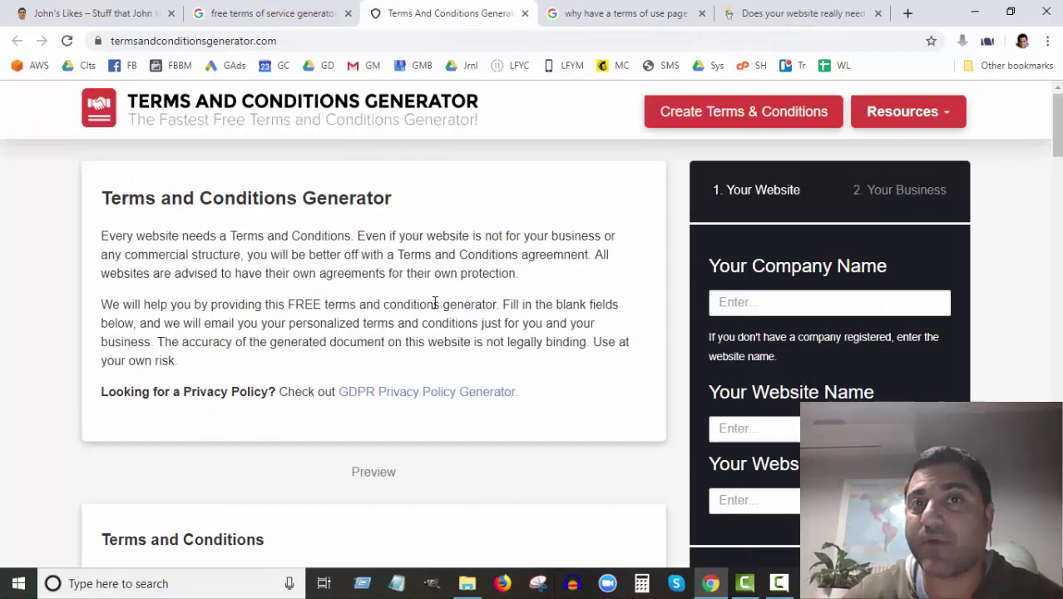
click(281, 10)
click(446, 18)
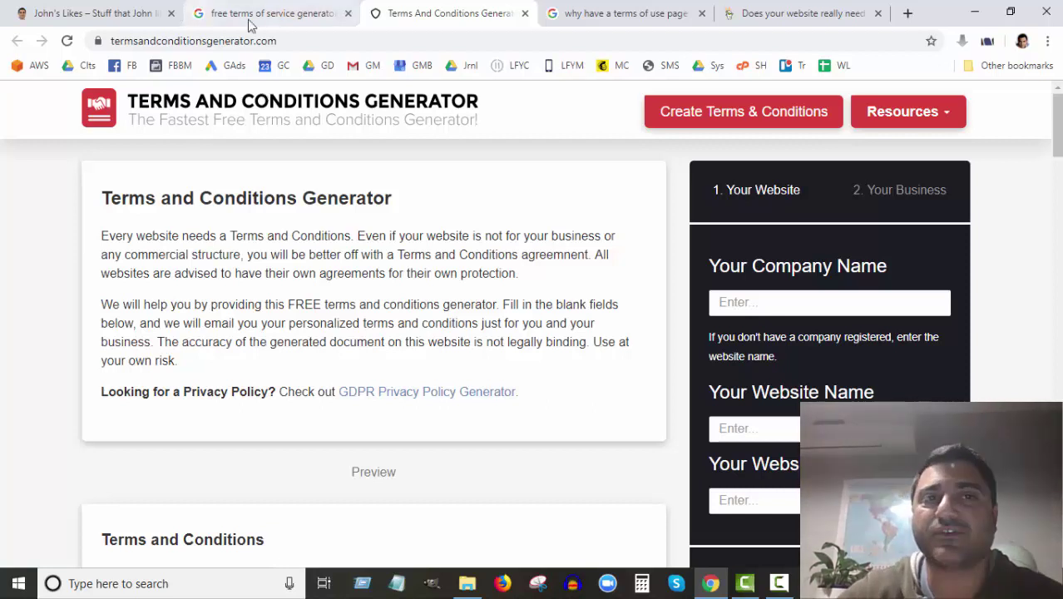
click(304, 16)
scroll(339, 308, down, 4)
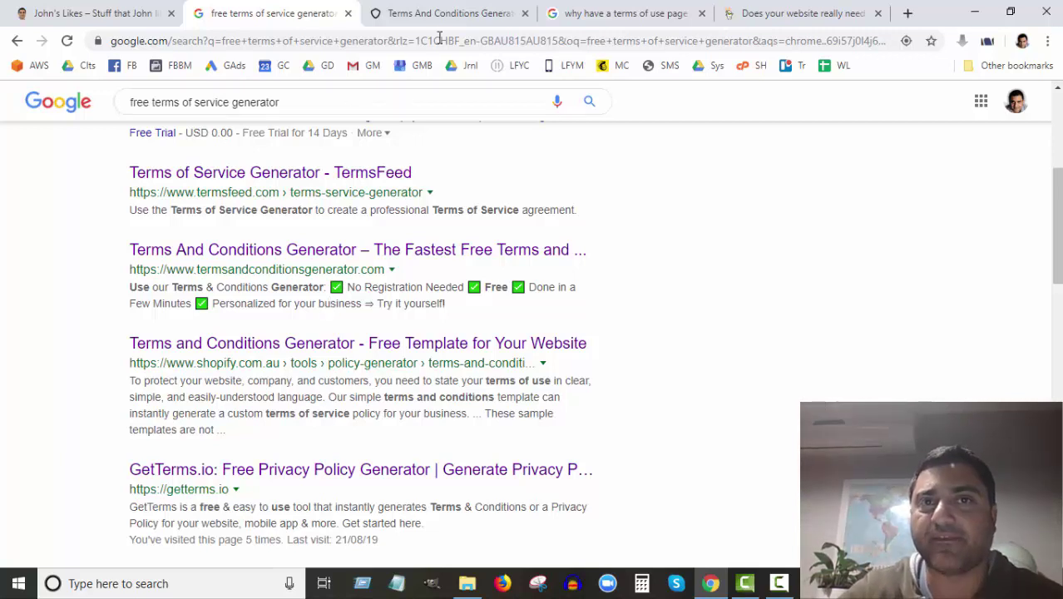
click(450, 15)
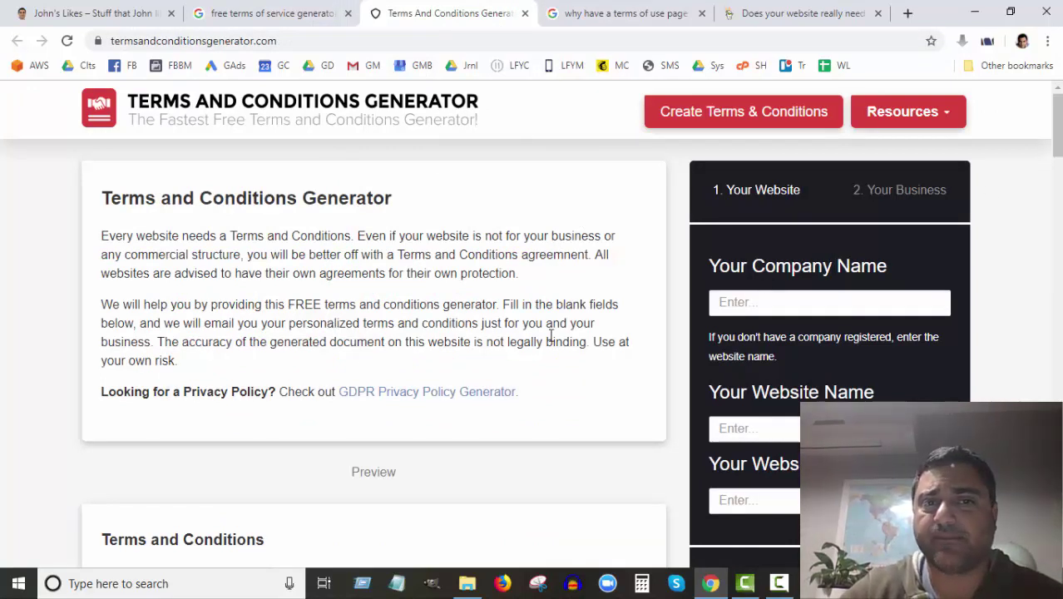
click(736, 303)
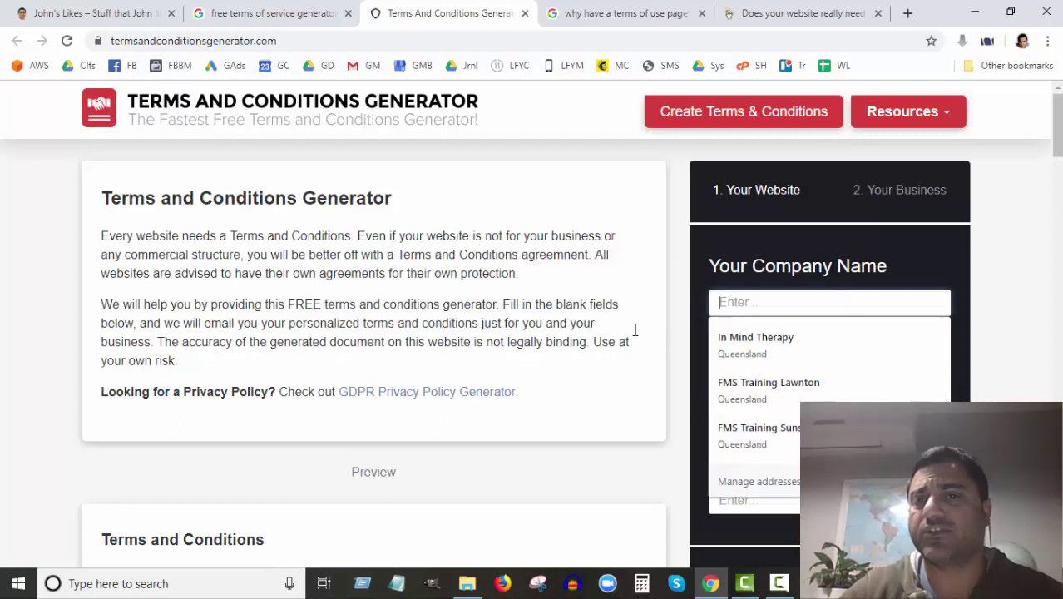
text(John's Likes)
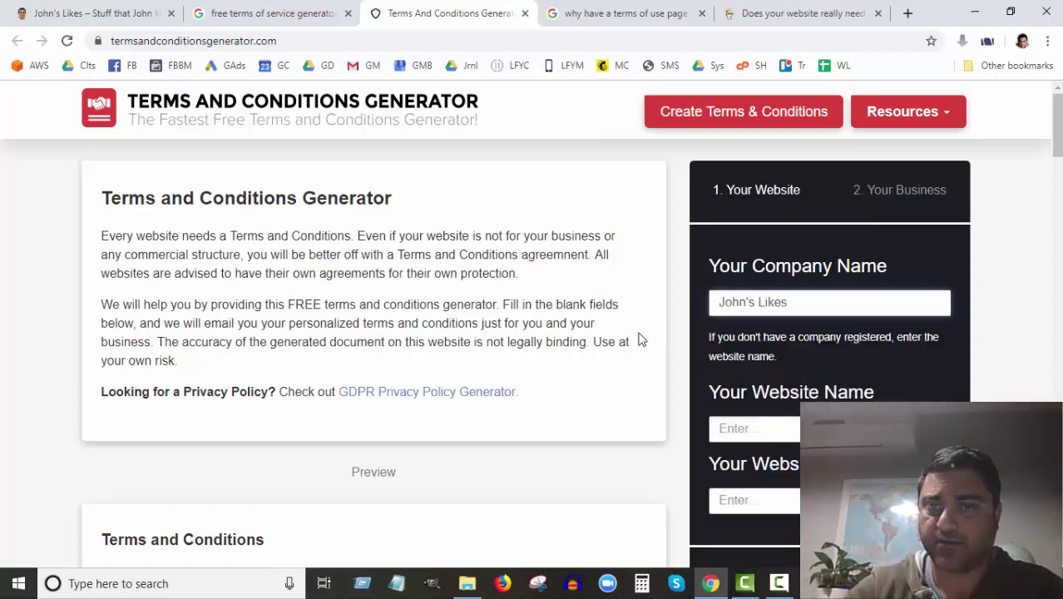
scroll(654, 344, down, 1)
click(759, 355)
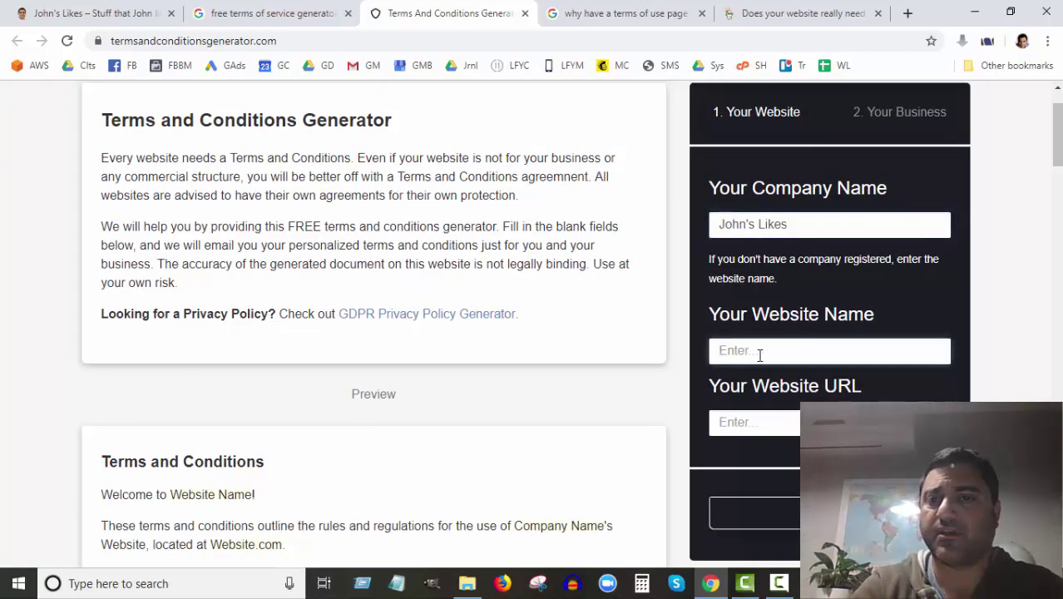
text(John's Likes)
scroll(759, 351, down, 1)
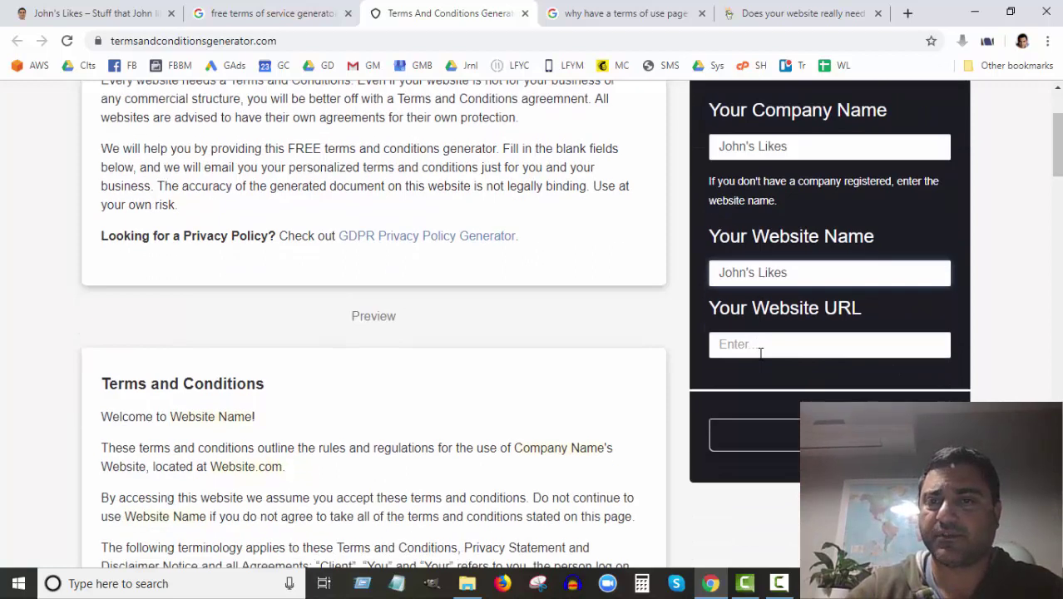
click(760, 349)
text(http://johnslikes.com)
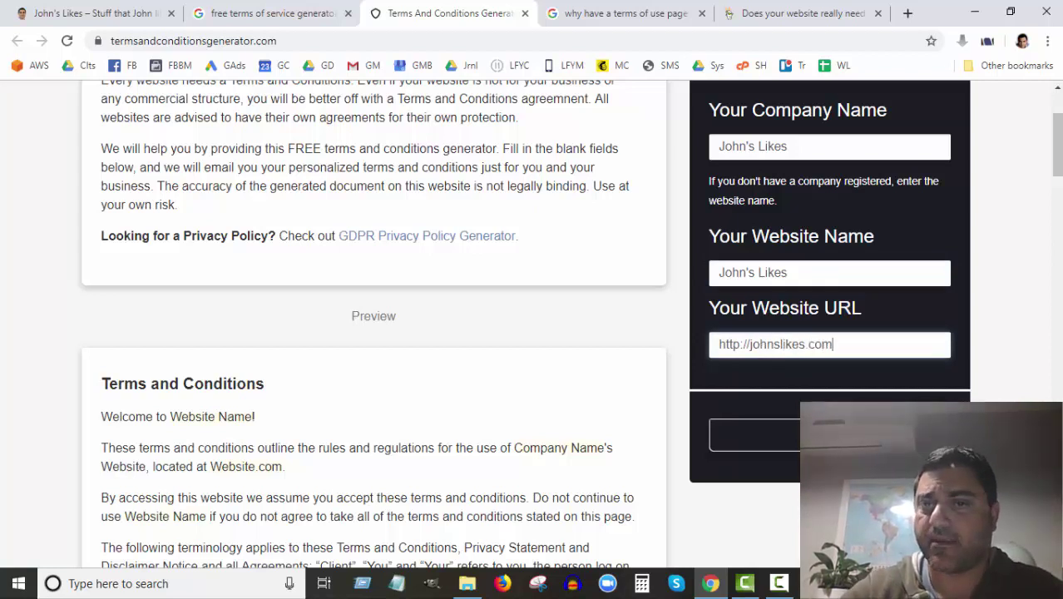
click(798, 434)
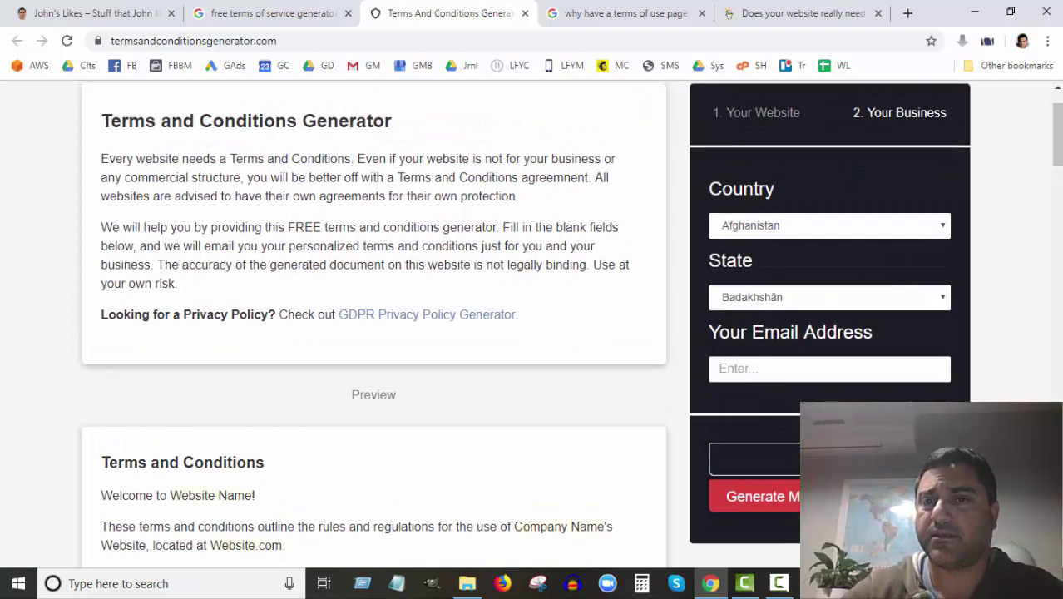
Step: Set the business country to Australia and state to Queensland, and enter the contact e-mail address
scroll(819, 314, up, 2)
click(819, 308)
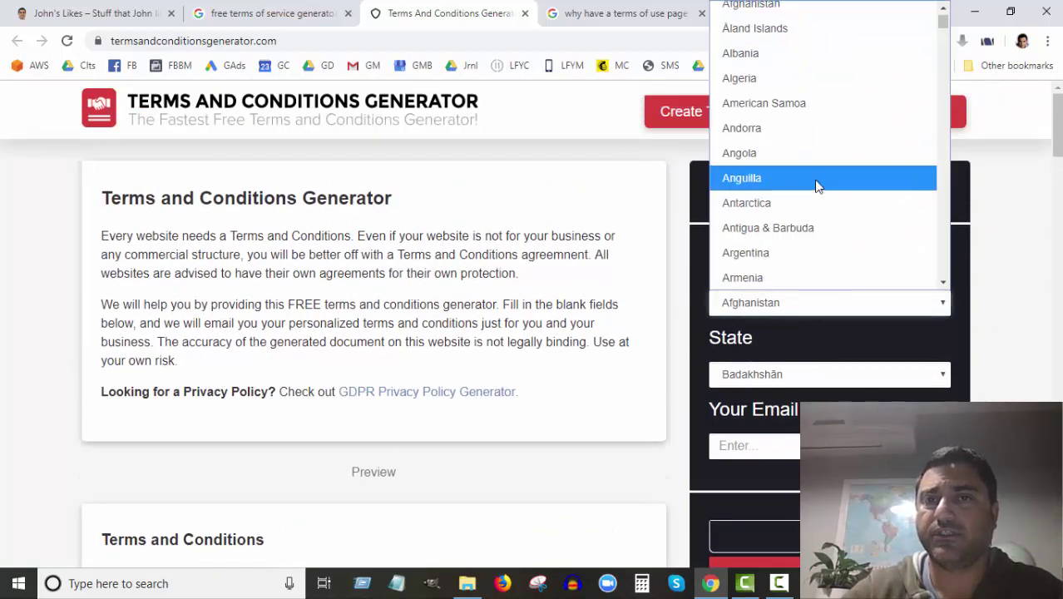
scroll(815, 181, down, 4)
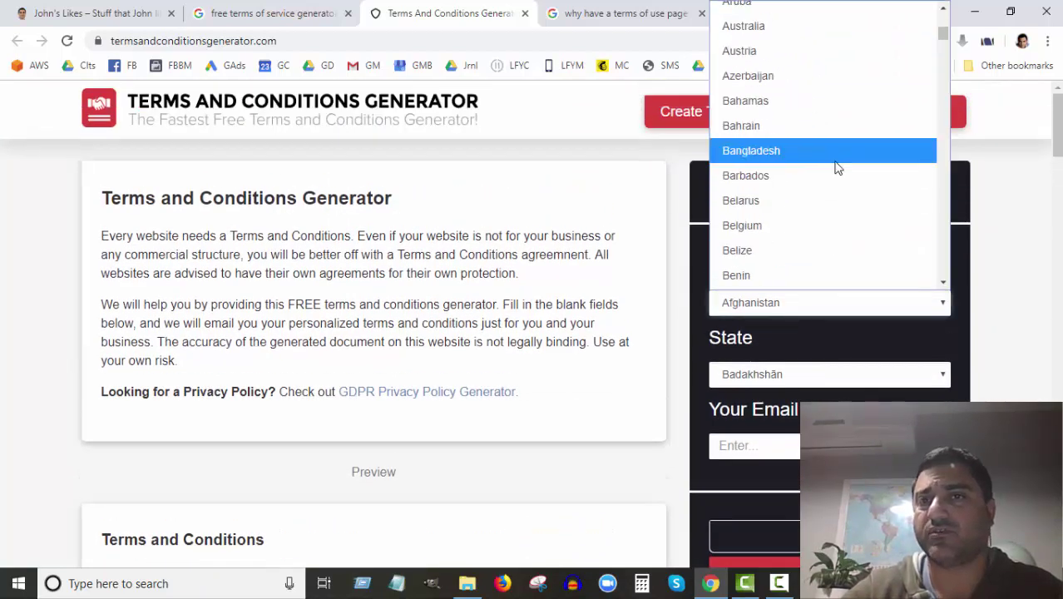
click(809, 27)
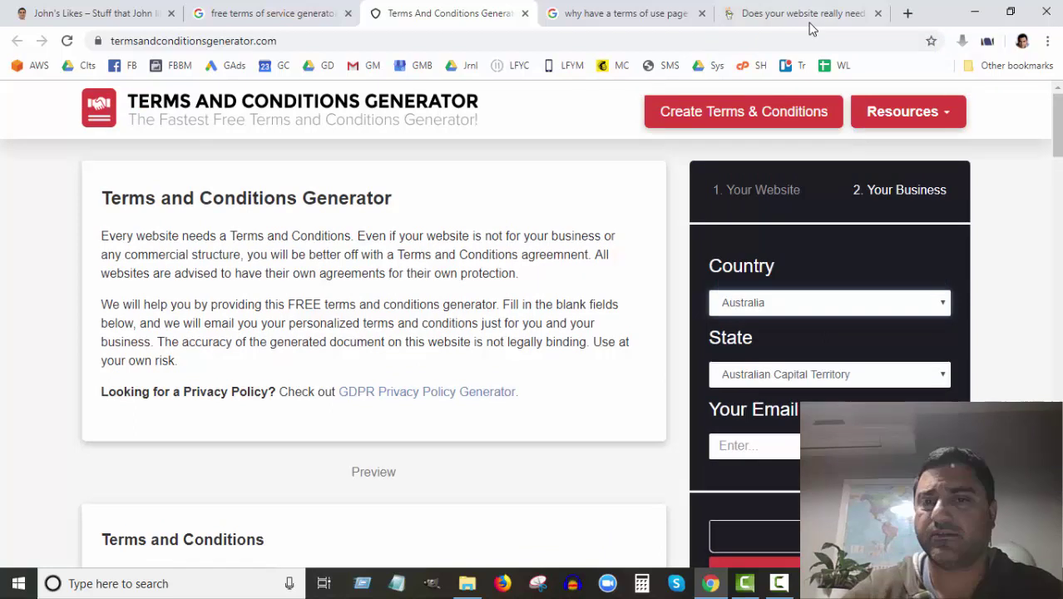
click(840, 376)
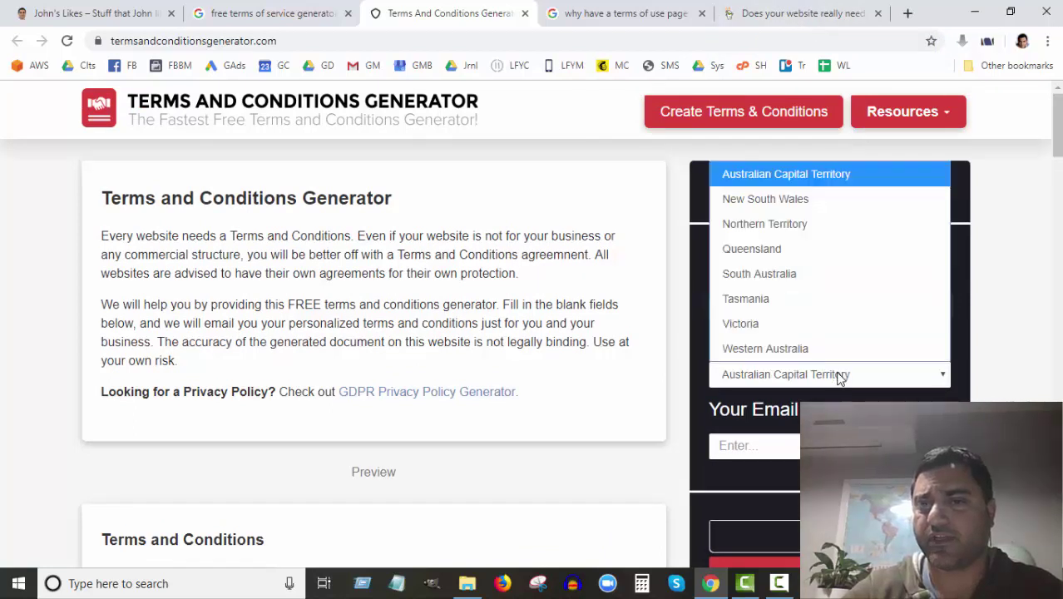
click(788, 250)
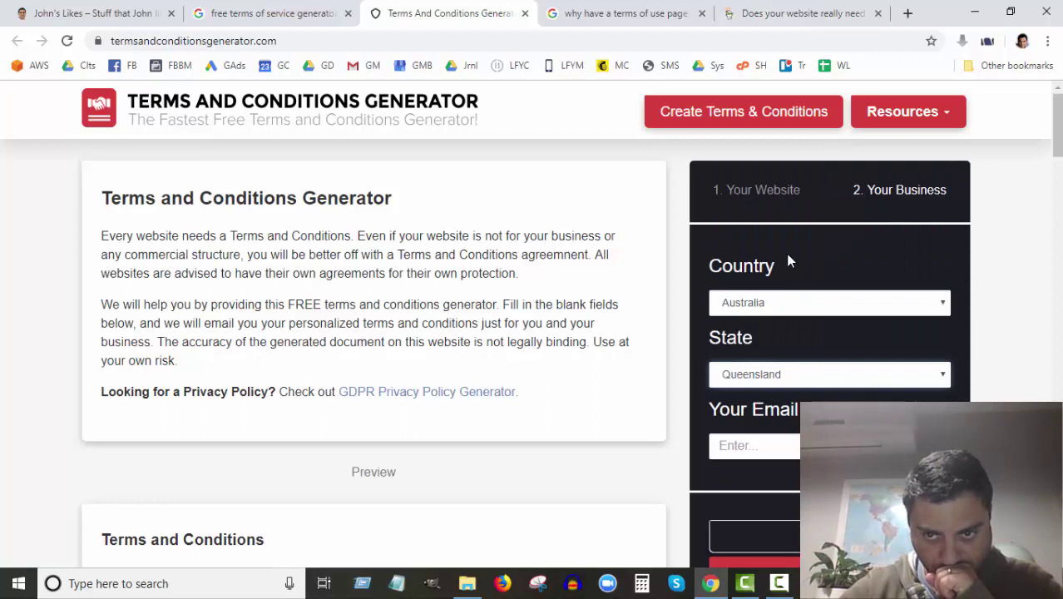
click(769, 451)
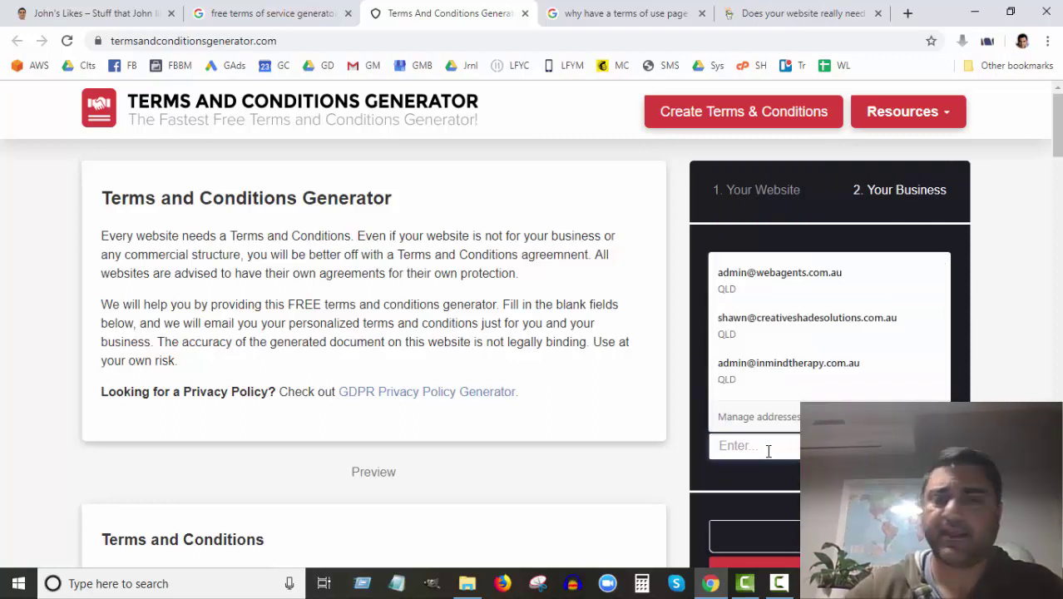
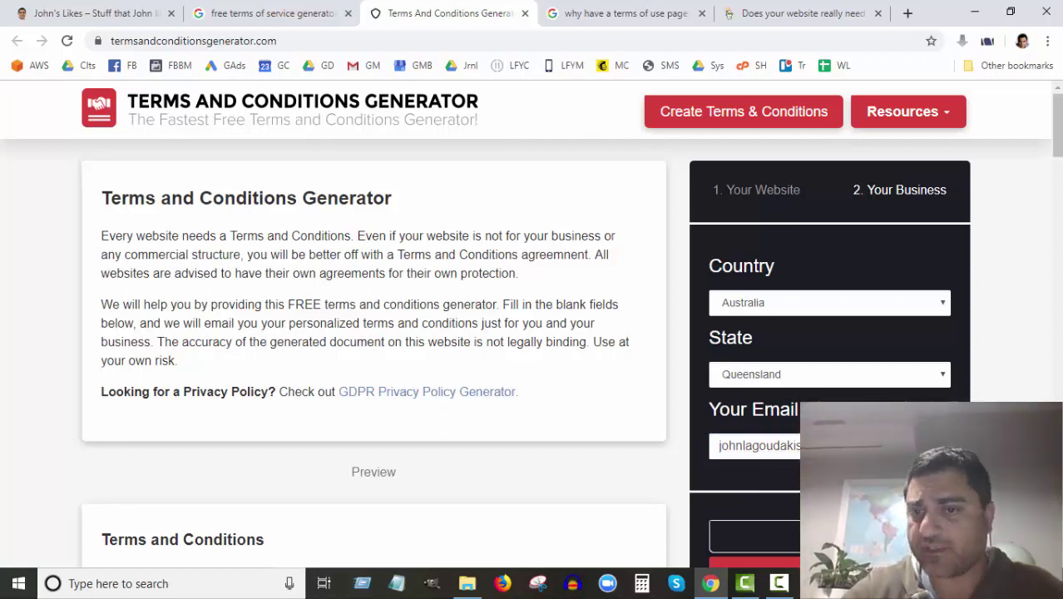
scroll(763, 416, down, 2)
Step: Generate the terms and check the John's Likes site name in the preview
click(762, 417)
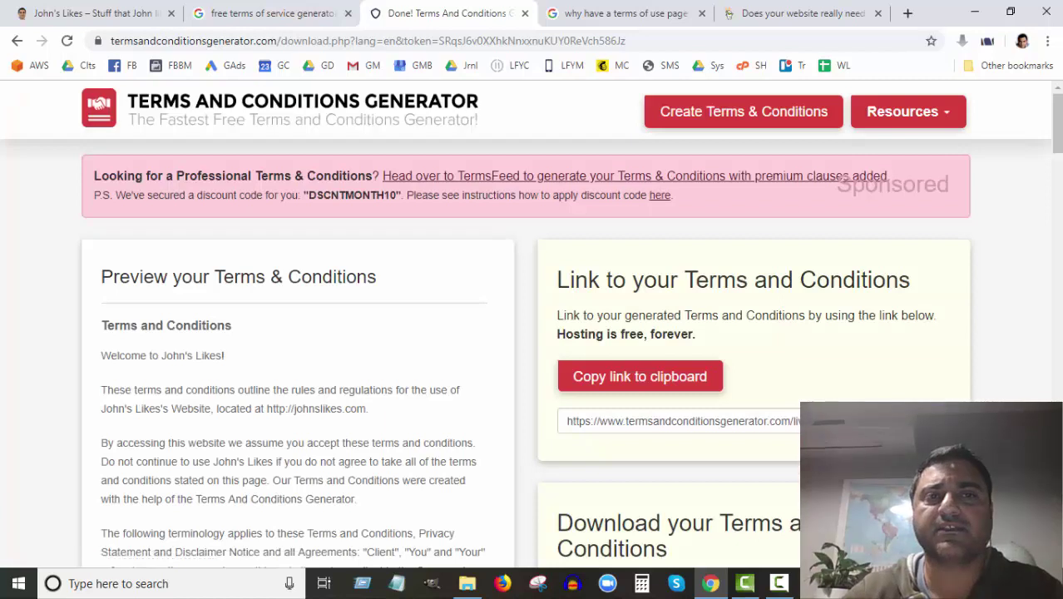
scroll(214, 353, down, 5)
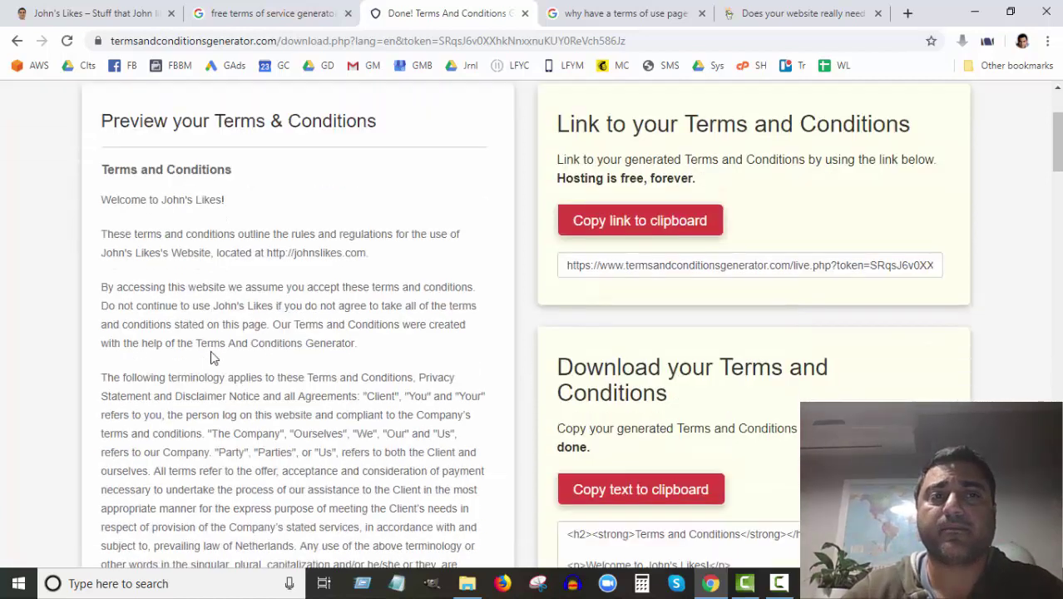
scroll(248, 216, up, 2)
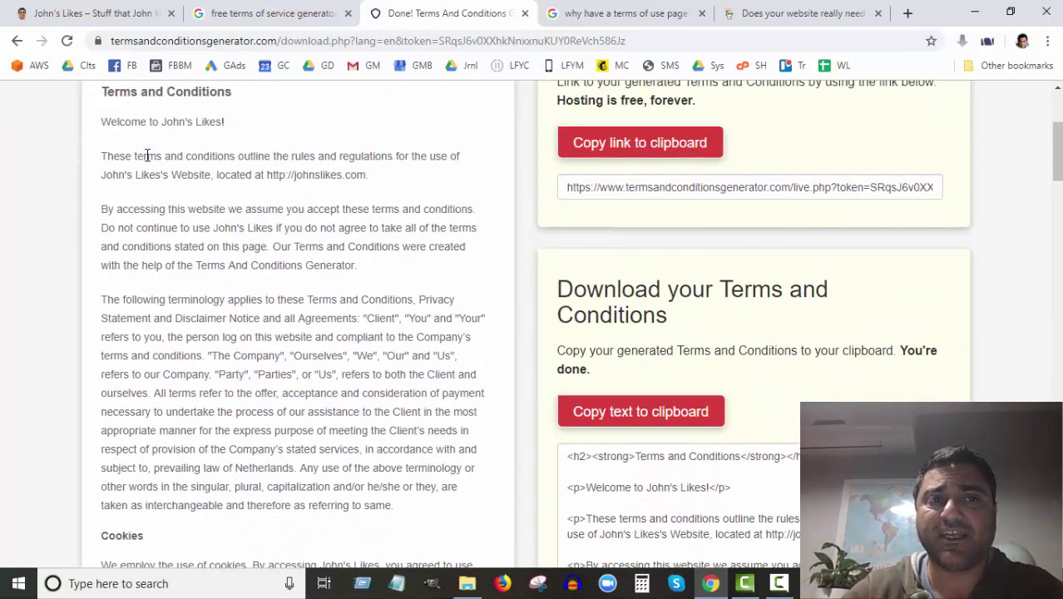
drag(173, 122, 222, 122)
click(189, 124)
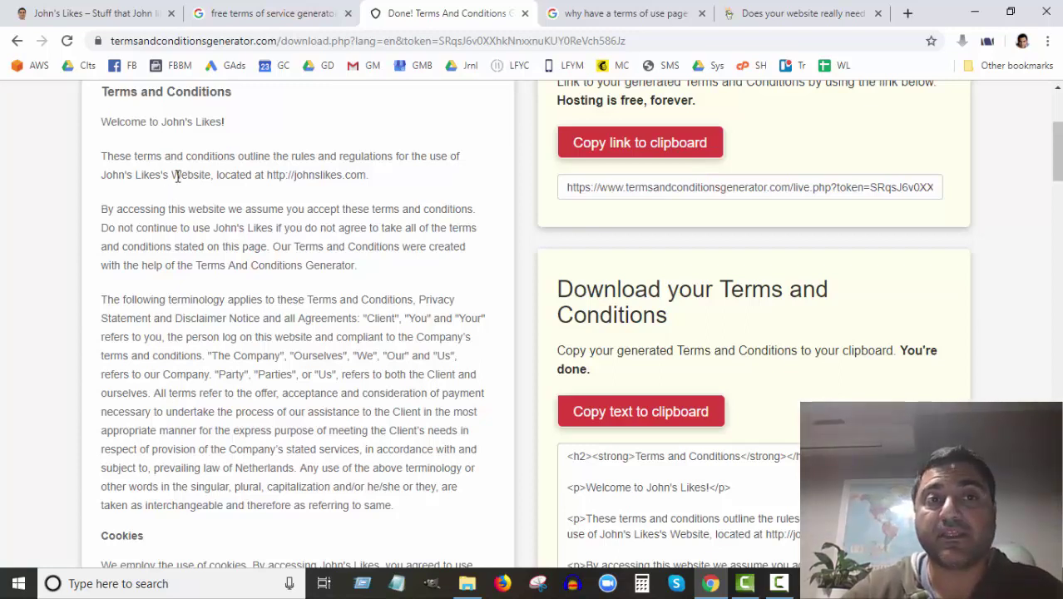
drag(262, 224, 171, 175)
click(195, 246)
scroll(231, 325, down, 5)
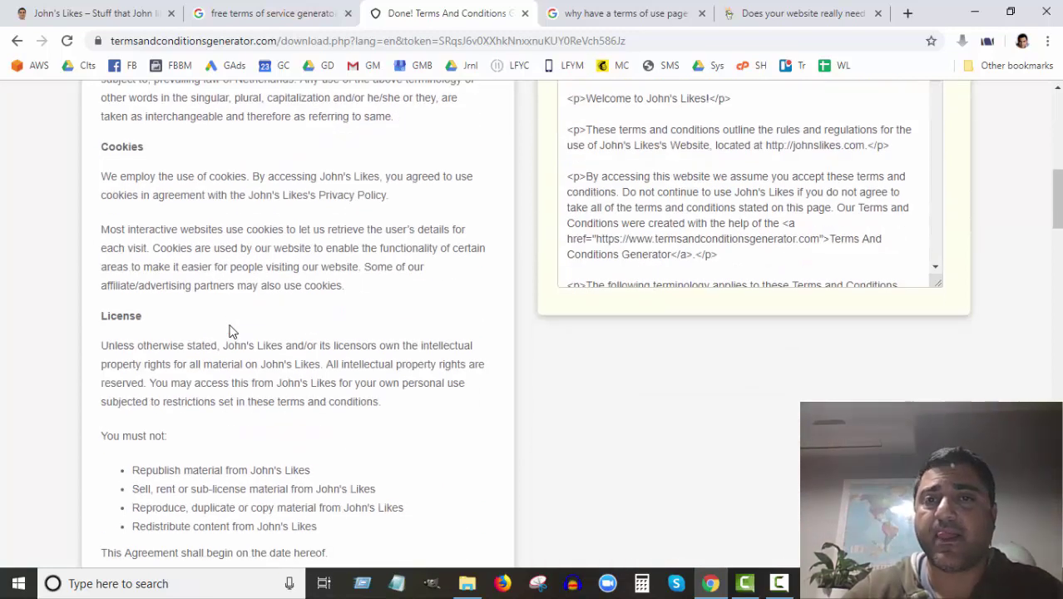
scroll(239, 320, up, 5)
scroll(647, 201, up, 2)
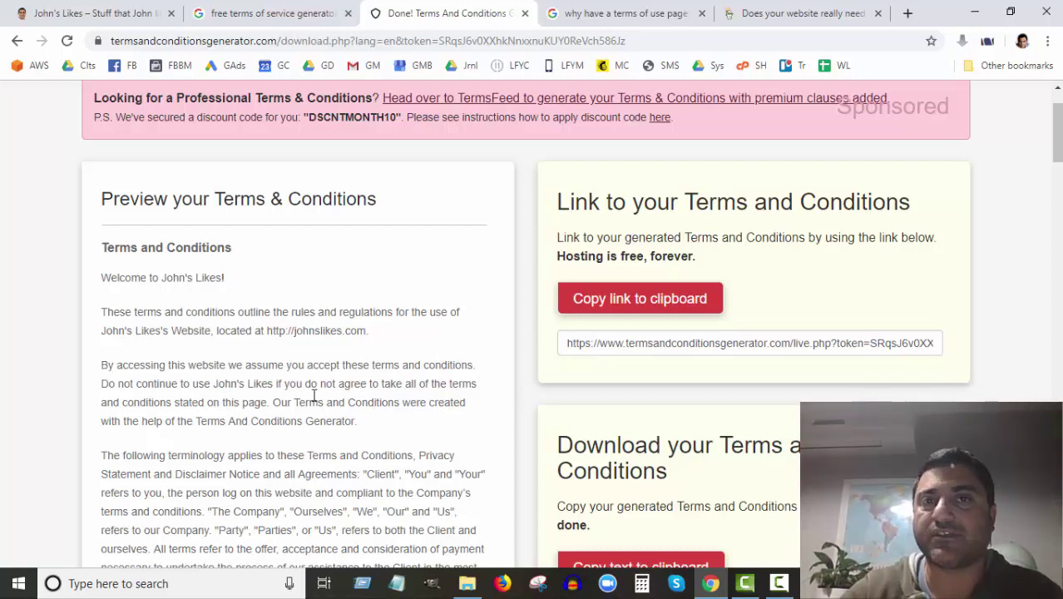
Step: Look over the generated HTML code and copy it to the clipboard
scroll(313, 395, down, 3)
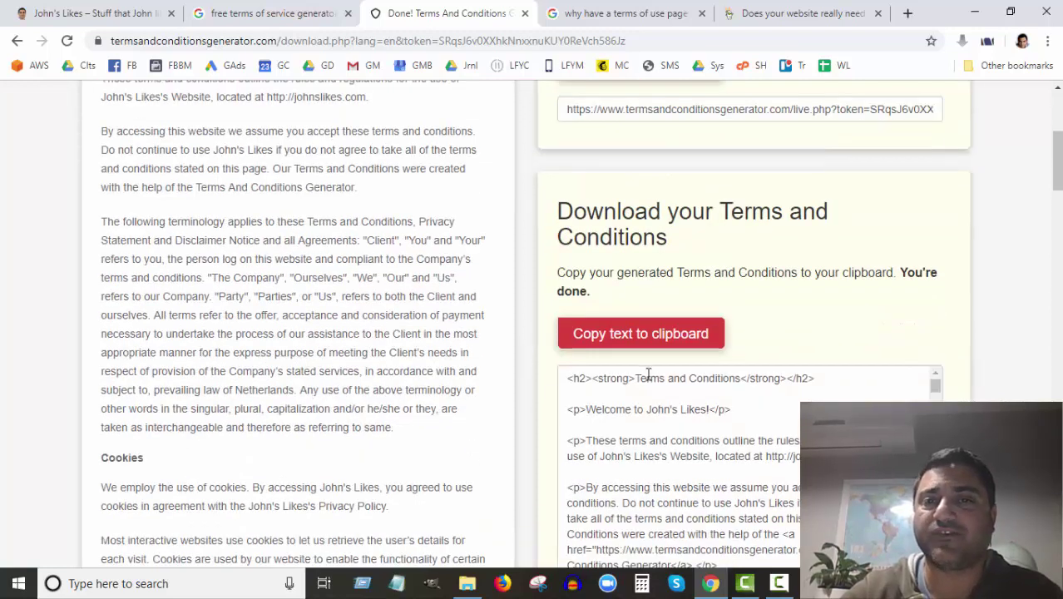
scroll(647, 374, down, 3)
scroll(699, 342, up, 2)
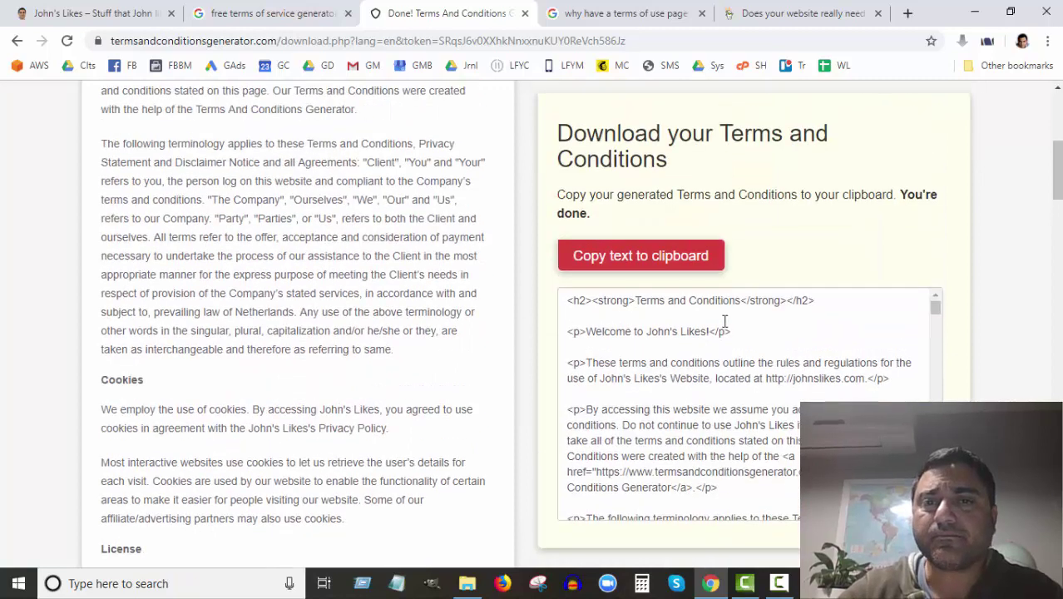
drag(591, 302, 671, 441)
click(672, 441)
click(641, 258)
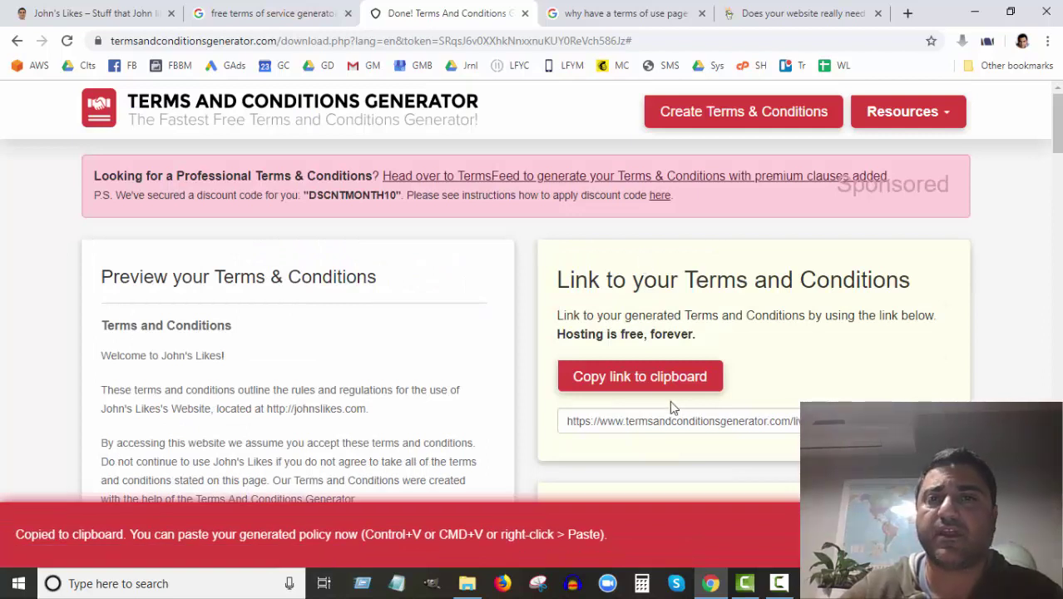
Step: Log in at johnslikes.com/wp-admin and open the All Pages list
click(79, 13)
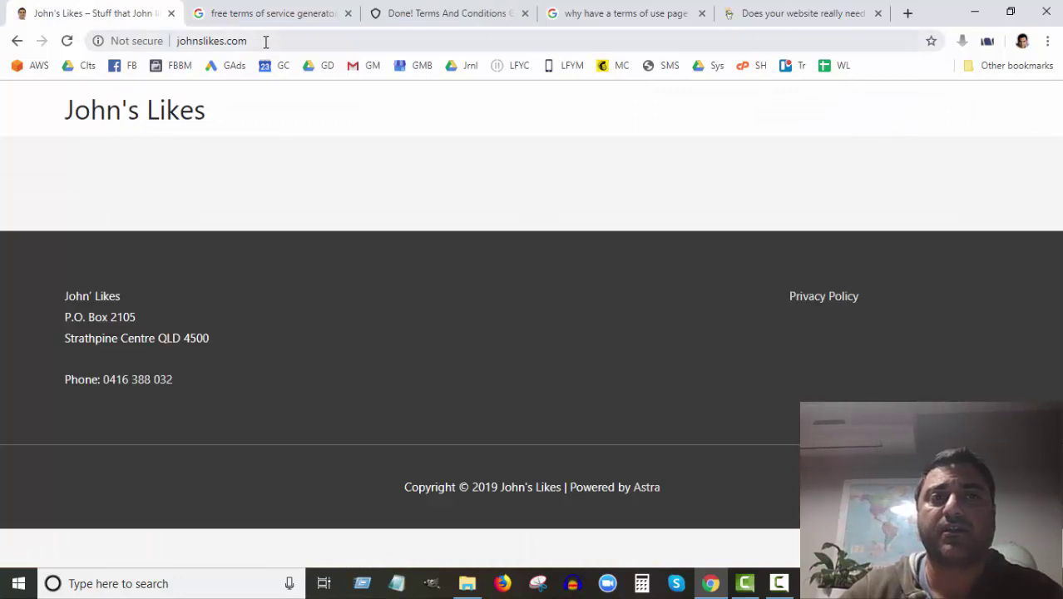
click(265, 40)
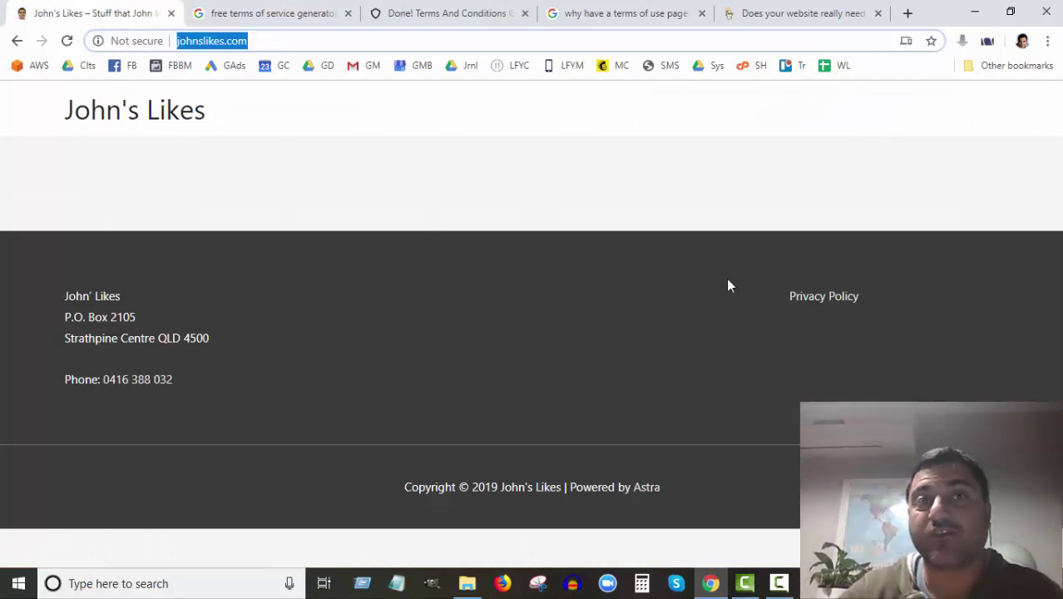
click(264, 41)
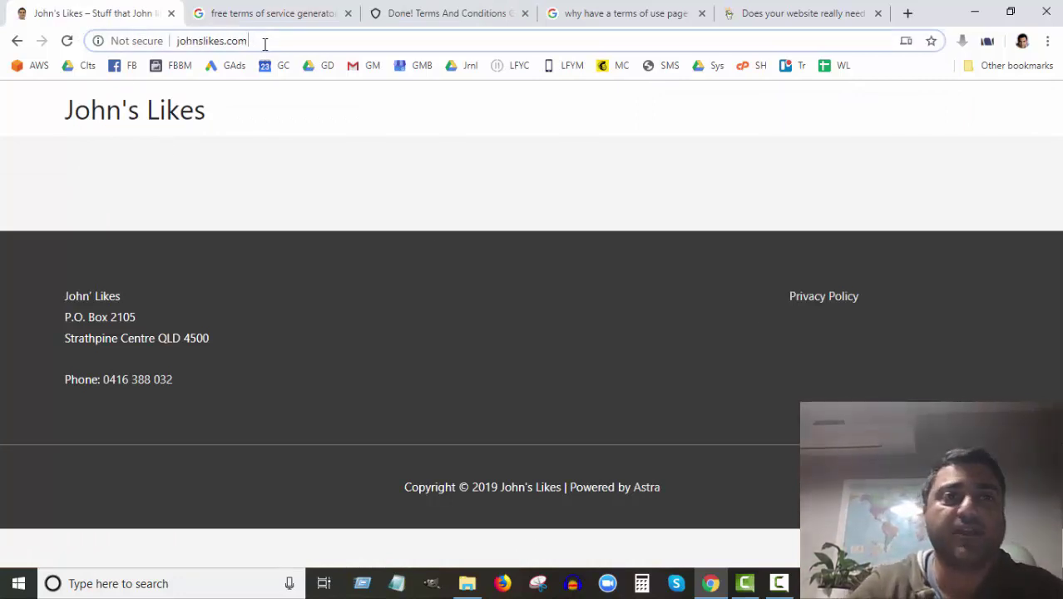
text(/wp)
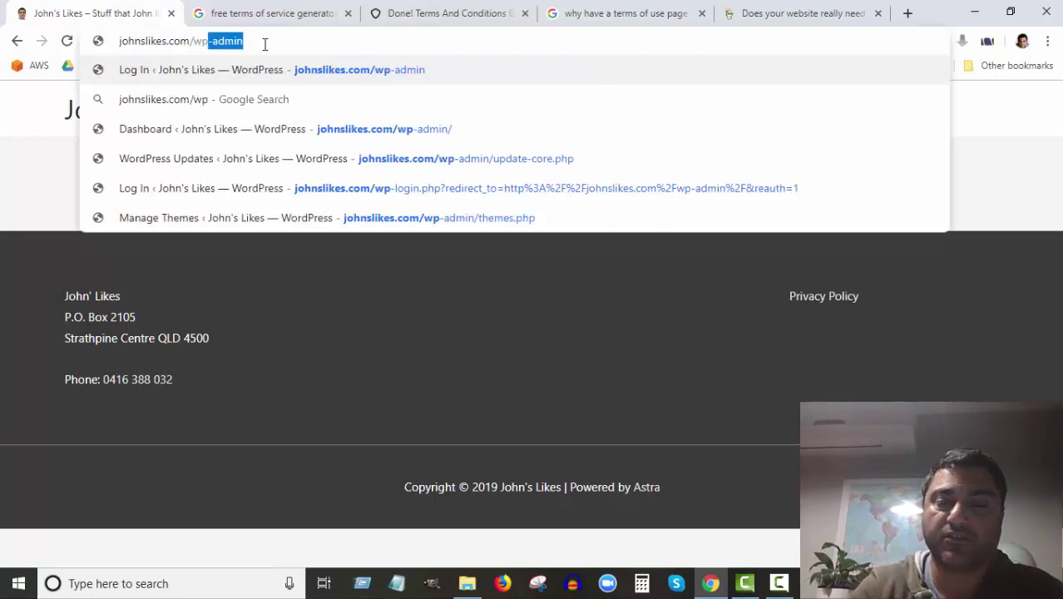
text(-admin)
key(Return)
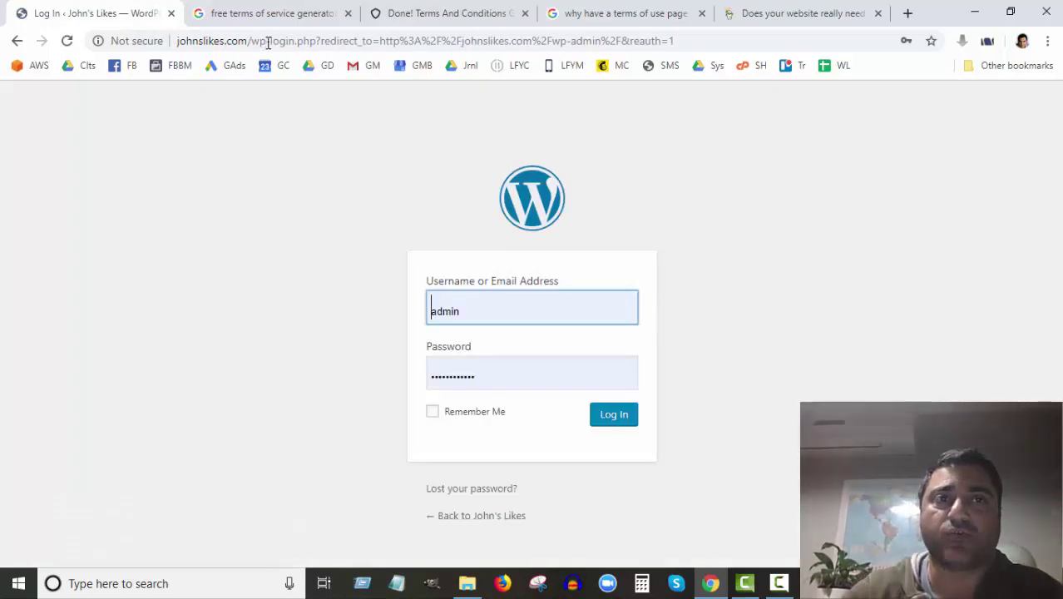
click(620, 420)
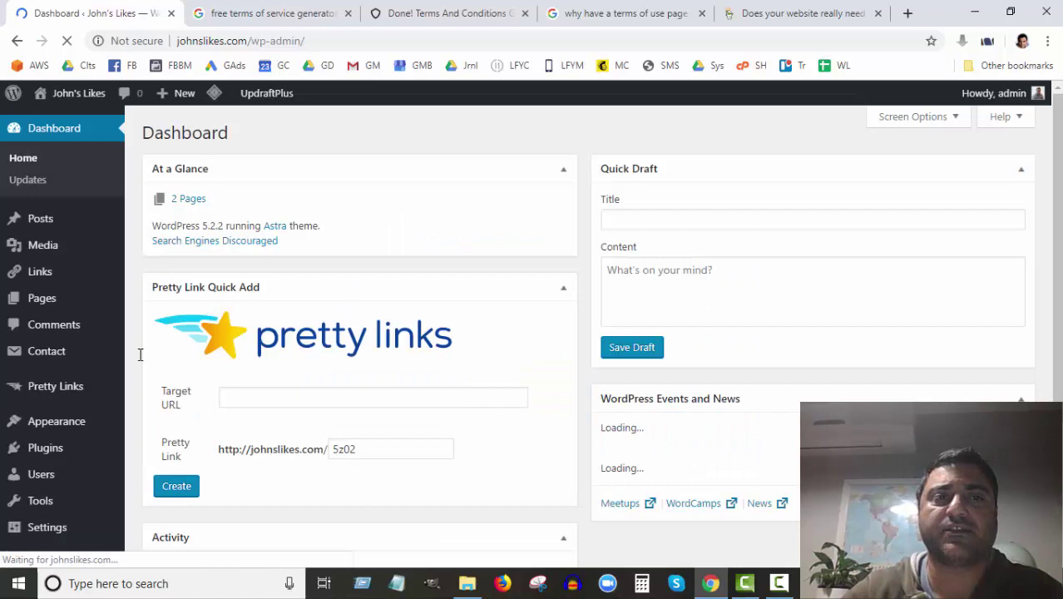
click(41, 299)
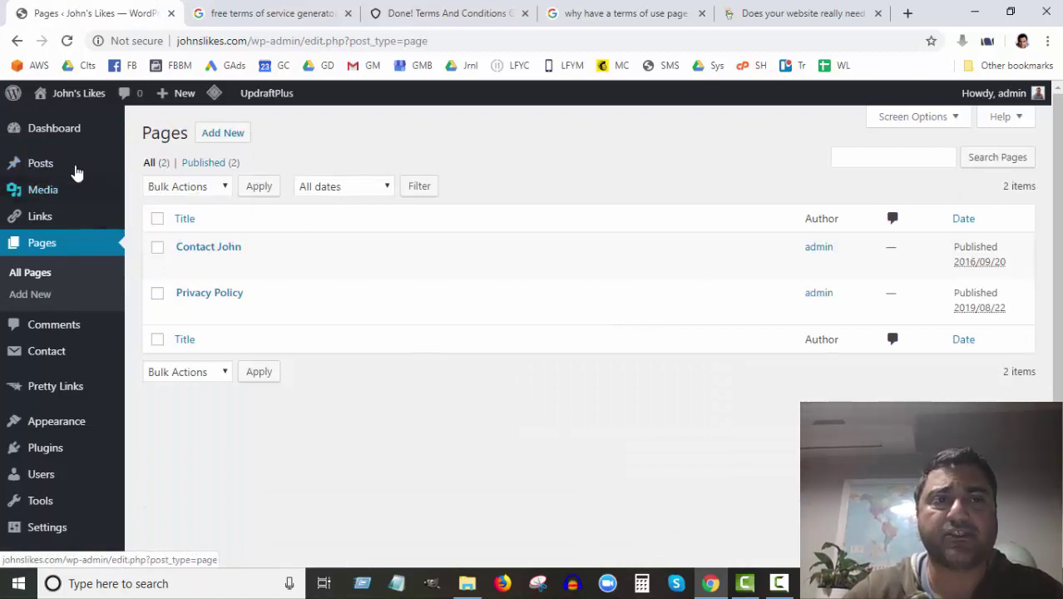
Step: Add a new page titled 'Terms and Conditions' and paste the generated terms HTML into its body
click(222, 133)
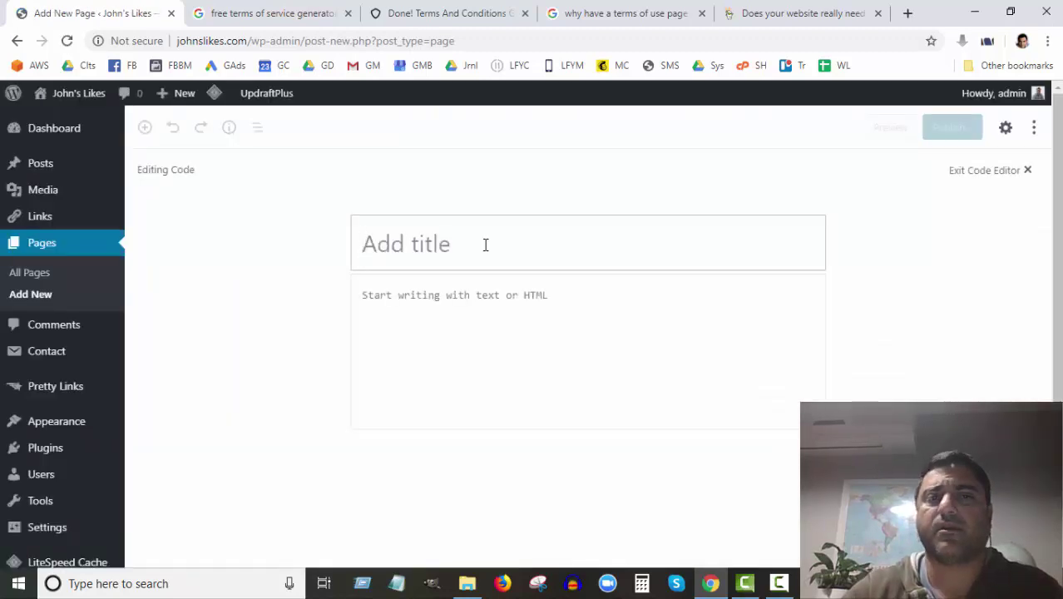
text(Terms an)
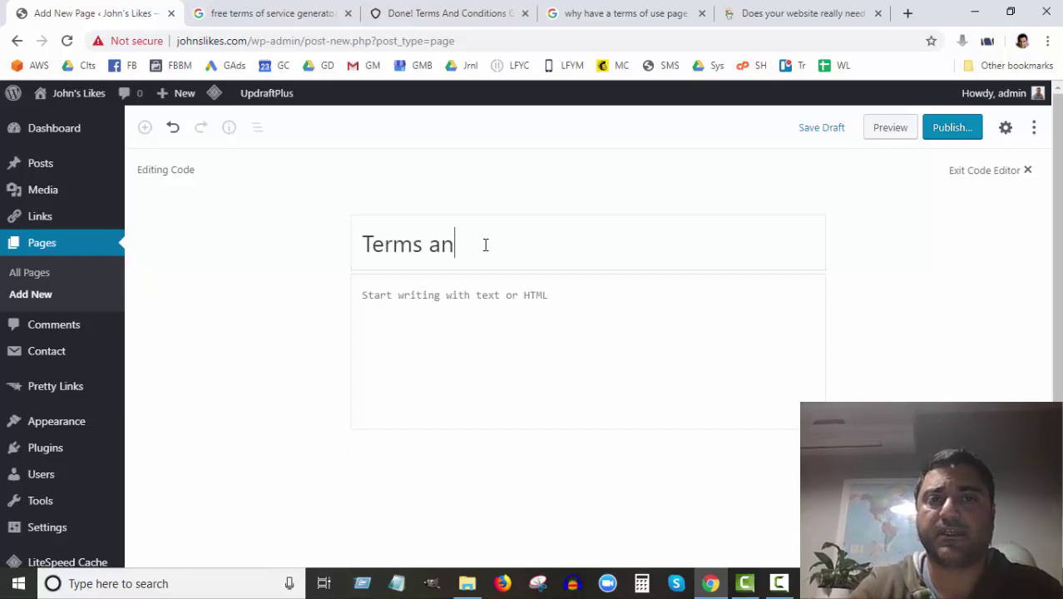
text(d Conditions)
click(441, 305)
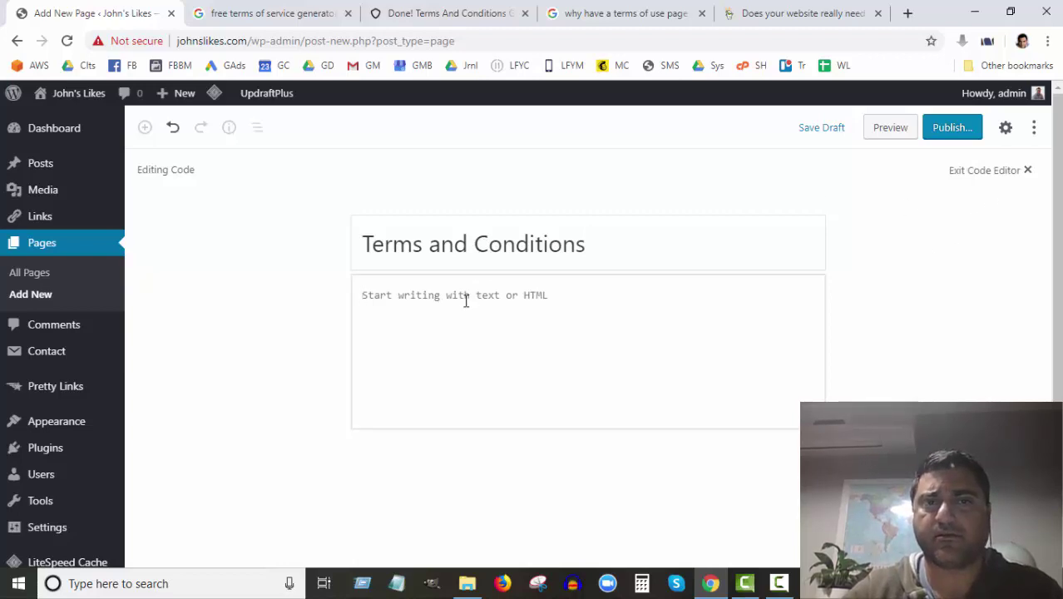
key(ctrl+v)
Step: Delete the duplicate Terms and Conditions heading line at the top of the pasted content
scroll(492, 332, up, 20)
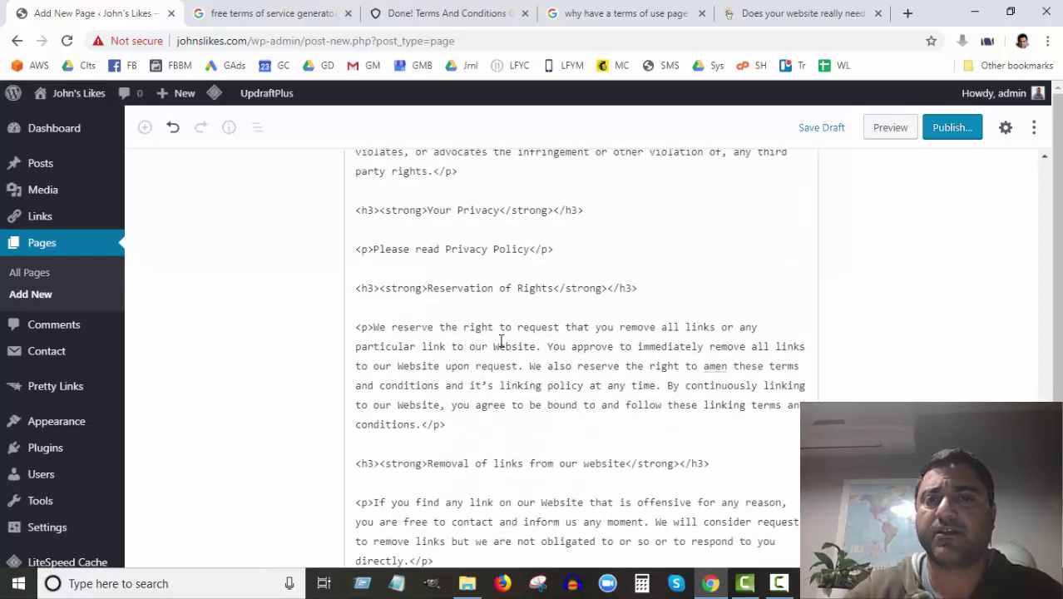
scroll(500, 340, up, 20)
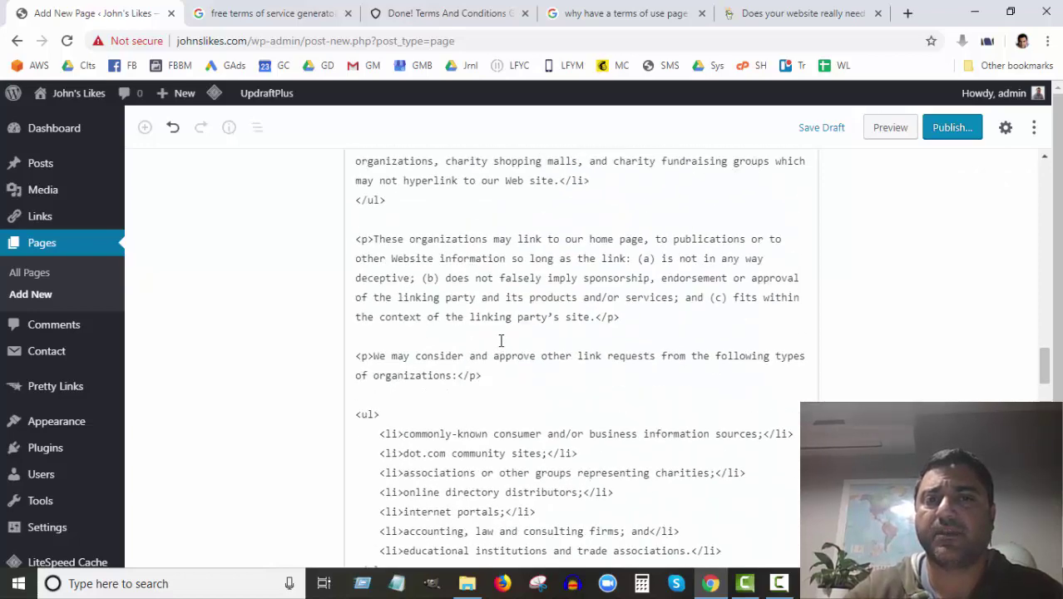
scroll(501, 340, up, 15)
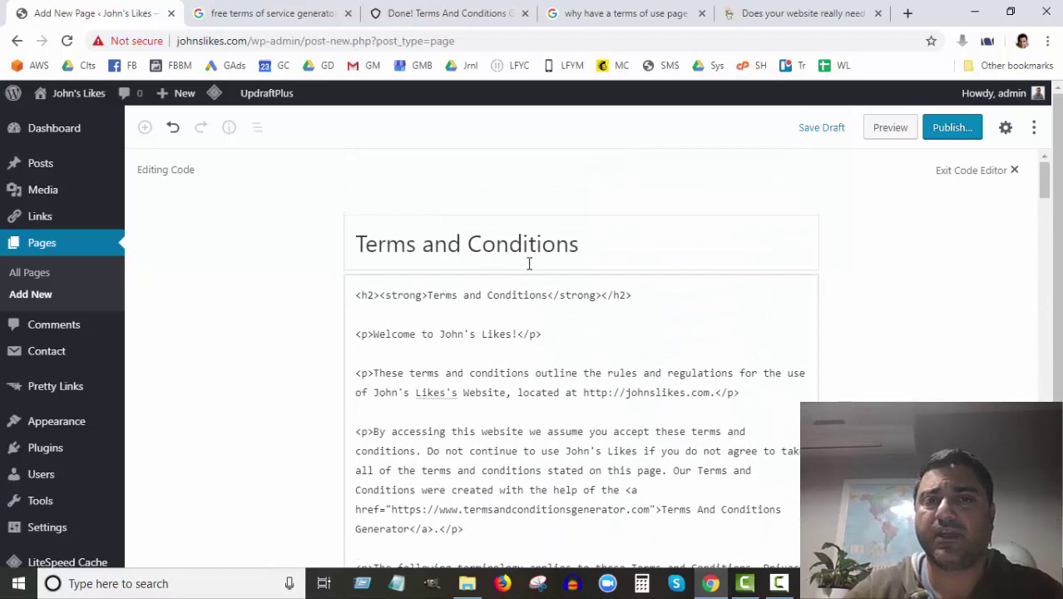
drag(632, 294, 348, 295)
key(Delete)
key(Delete)
key(Delete)
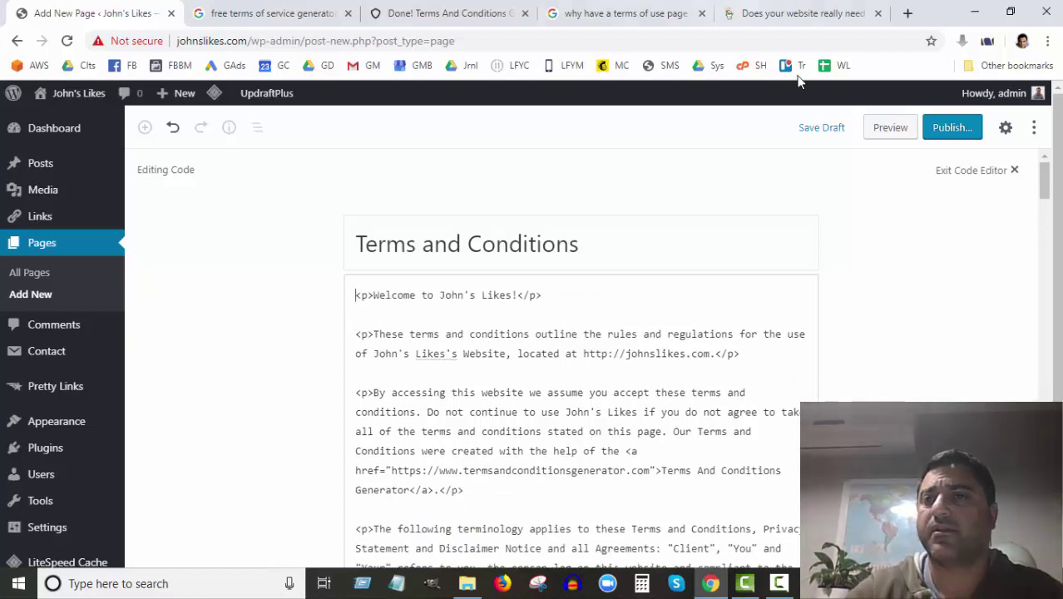
Step: Publish the page and check its address, johnslikes.com/terms-and-conditions/
click(945, 130)
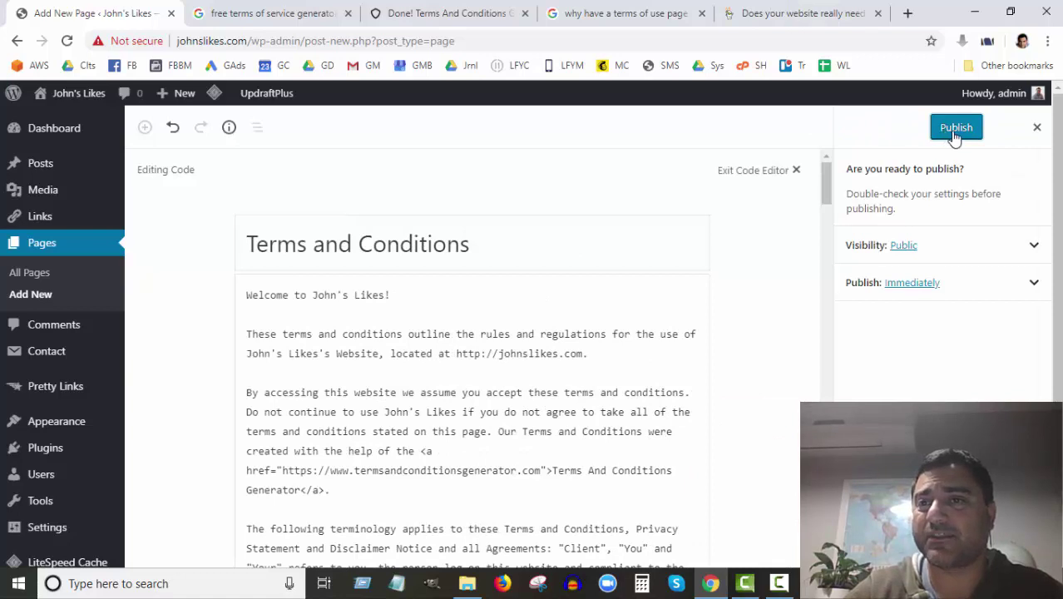
click(955, 129)
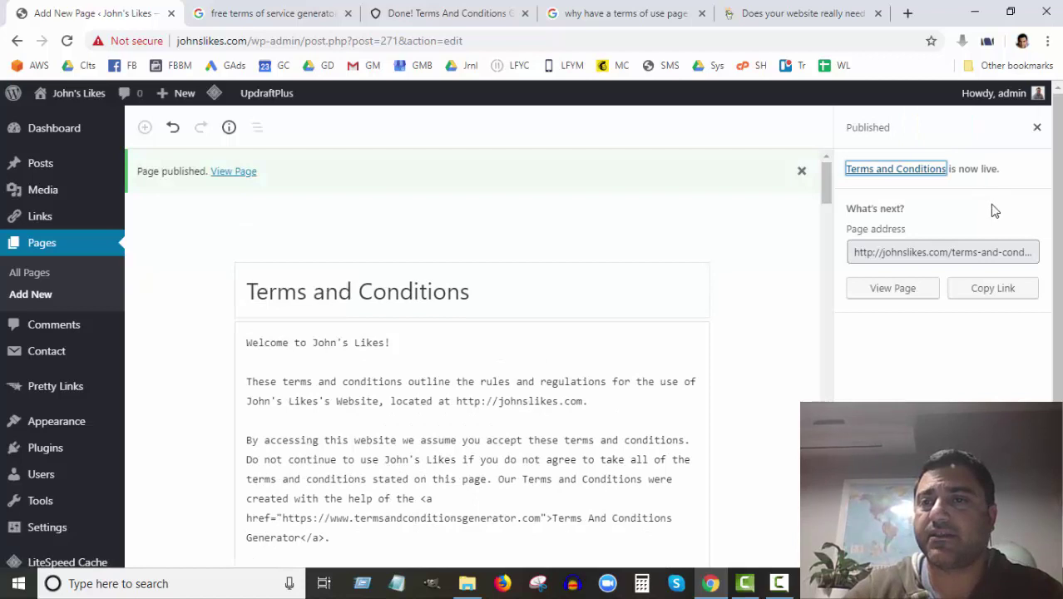
click(913, 261)
click(962, 252)
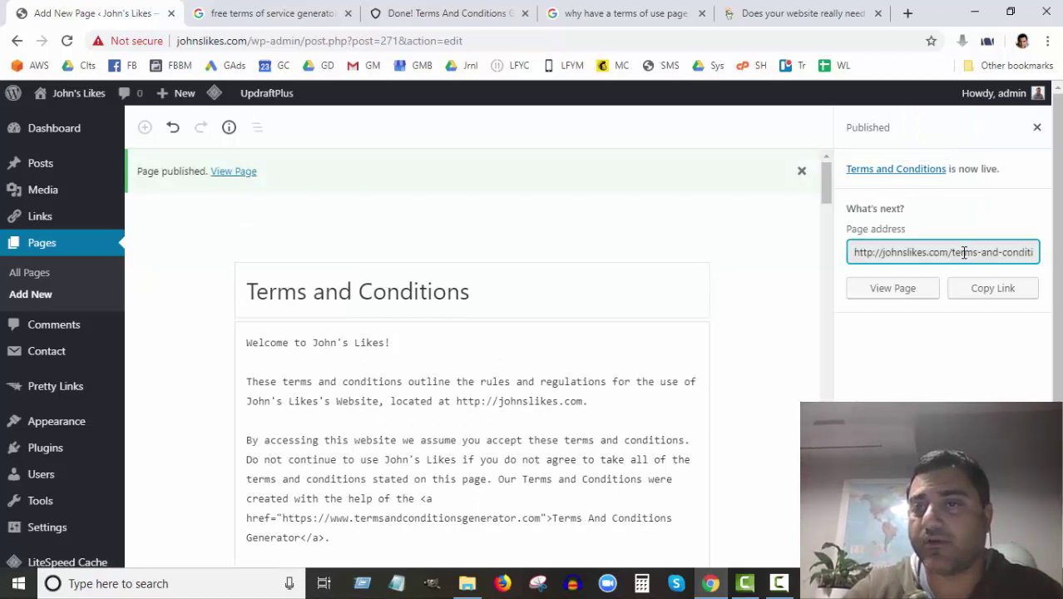
drag(970, 252, 1032, 251)
click(982, 252)
drag(944, 256, 997, 254)
click(1009, 259)
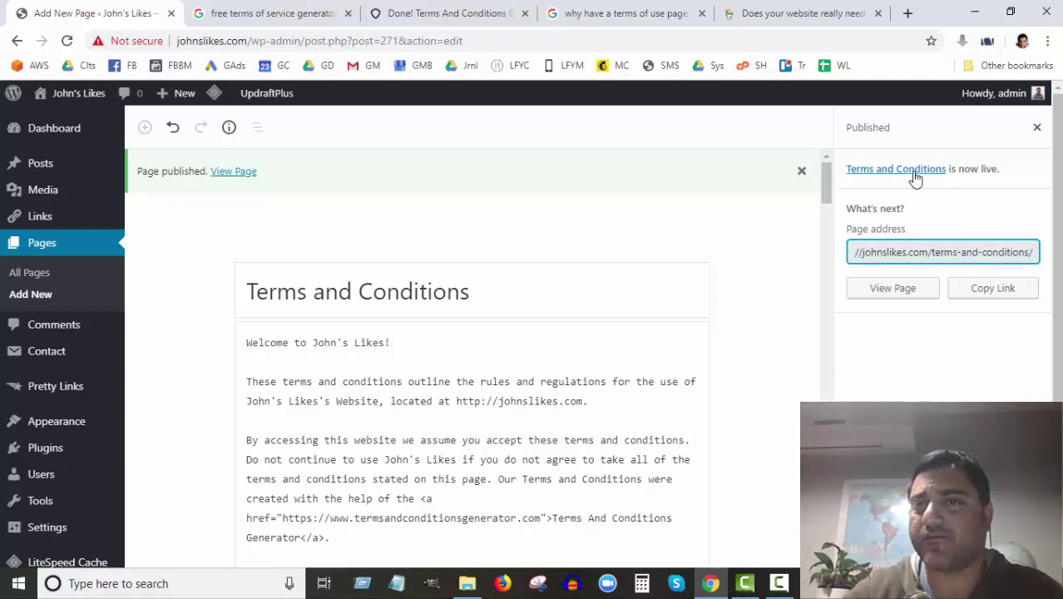
Step: View the live Terms and Conditions page in a new tab and scroll through it to the footer
click(903, 291)
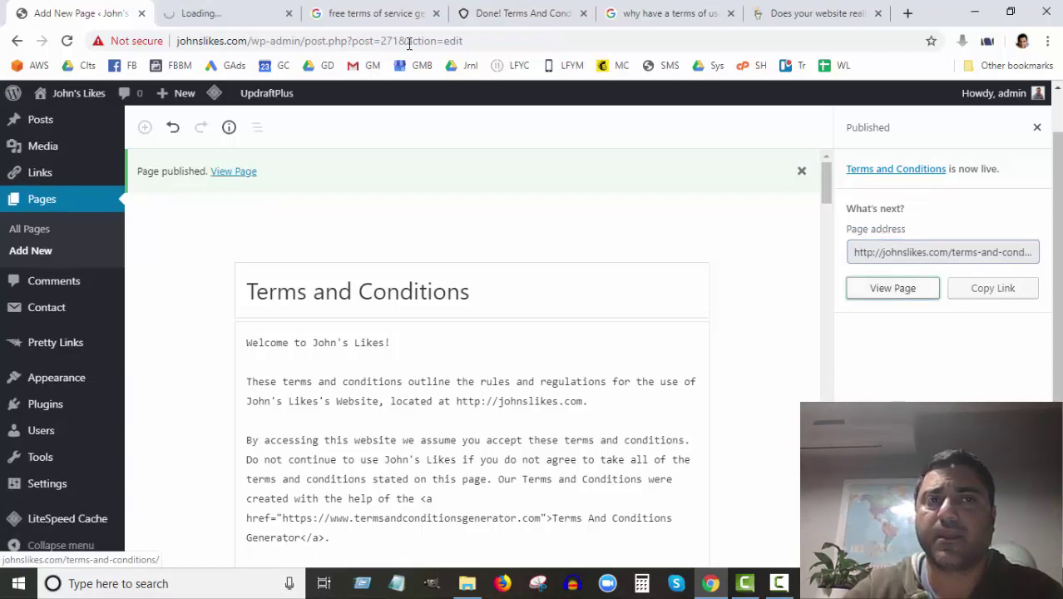
click(229, 15)
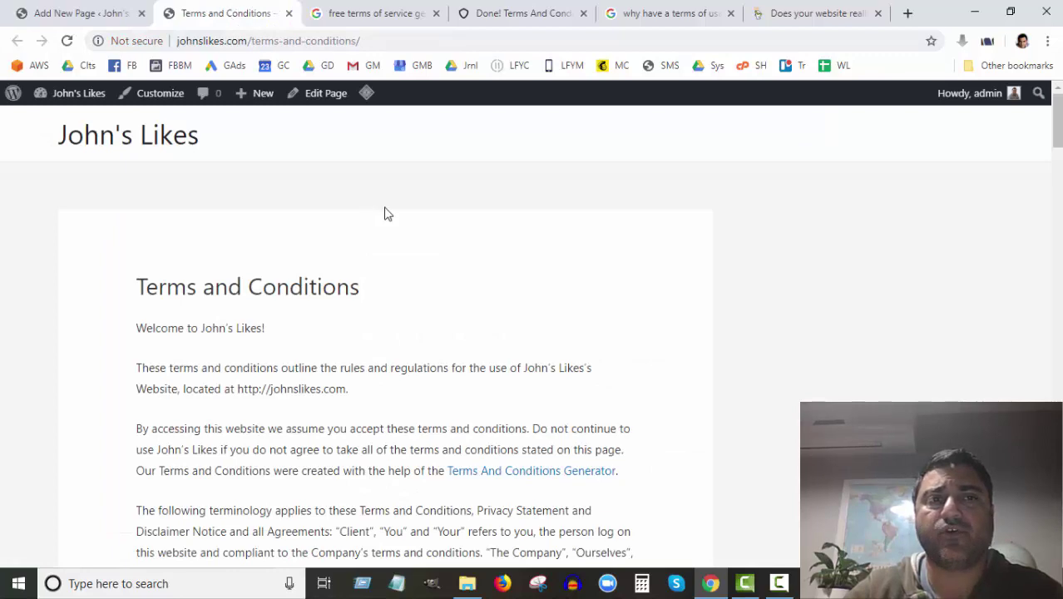
scroll(384, 214, down, 9)
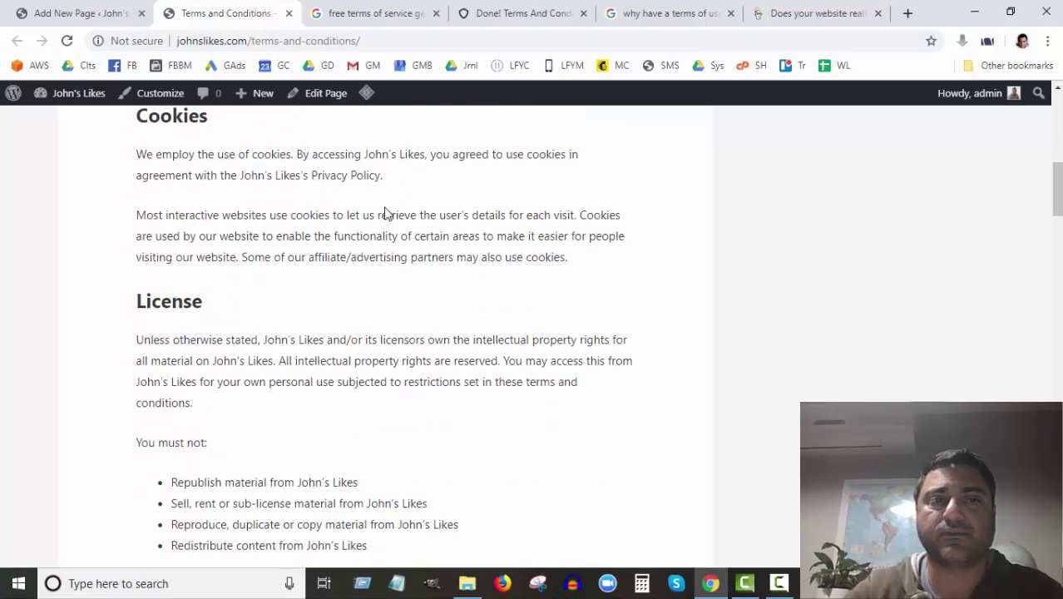
scroll(384, 207, down, 13)
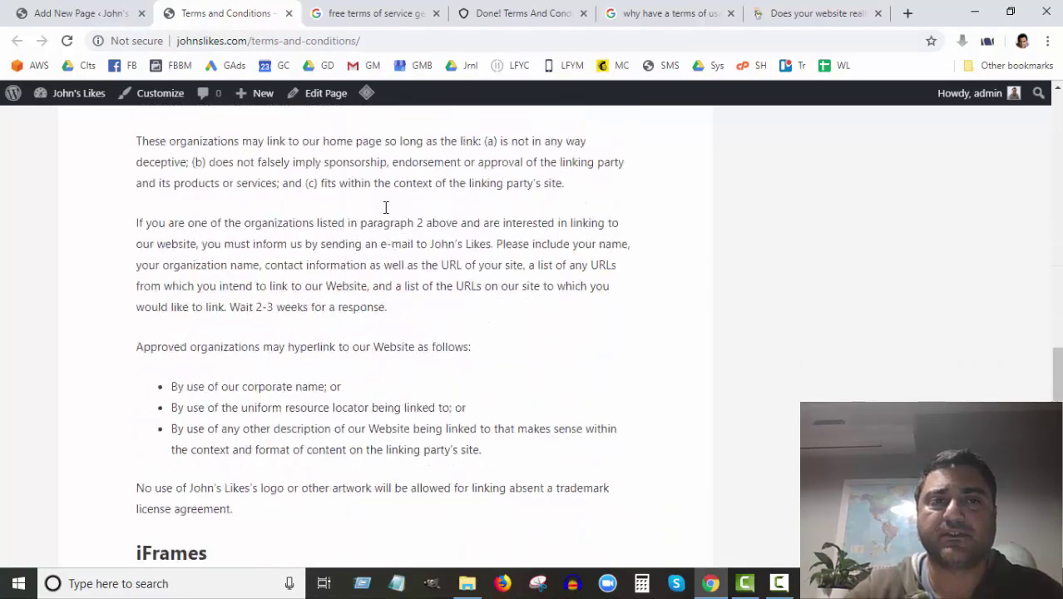
scroll(385, 210, down, 15)
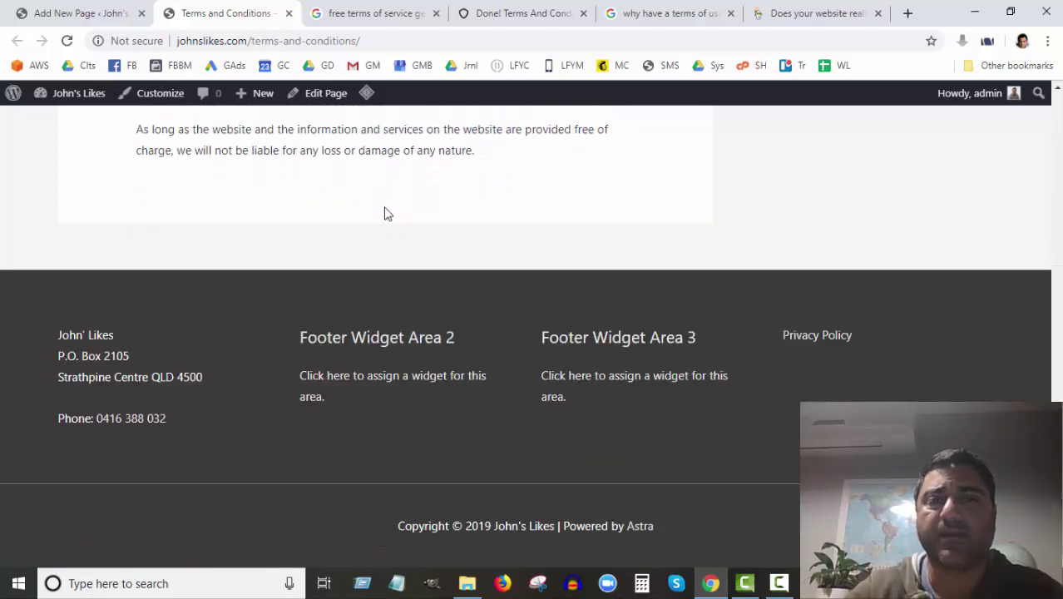
scroll(385, 214, up, 2)
scroll(385, 214, down, 2)
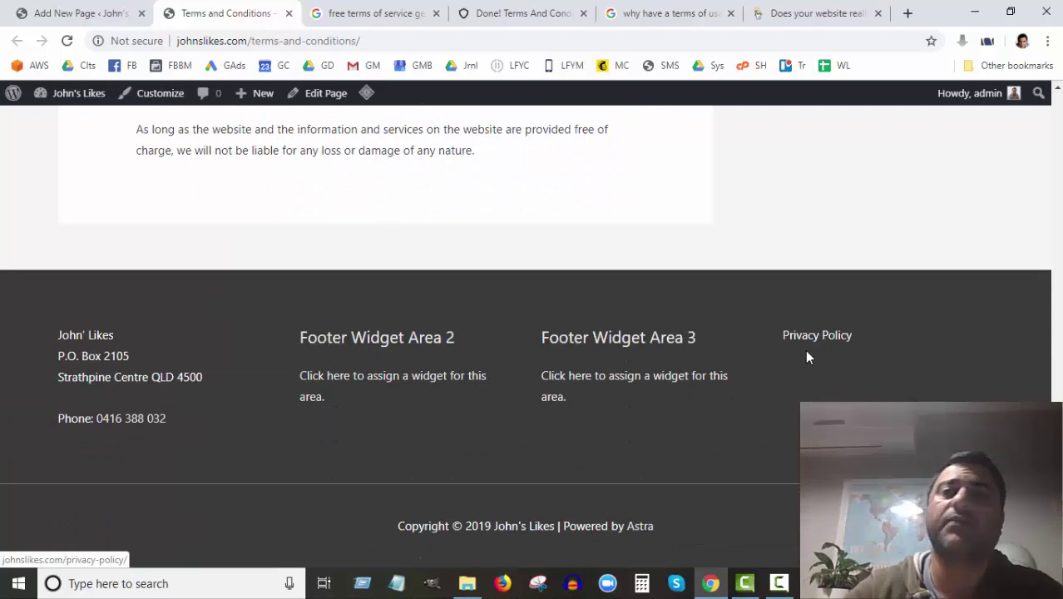
scroll(53, 152, up, 10)
Step: Under Appearance > Menus, add the Terms and Conditions page to Legal Pages and save the menu
click(75, 18)
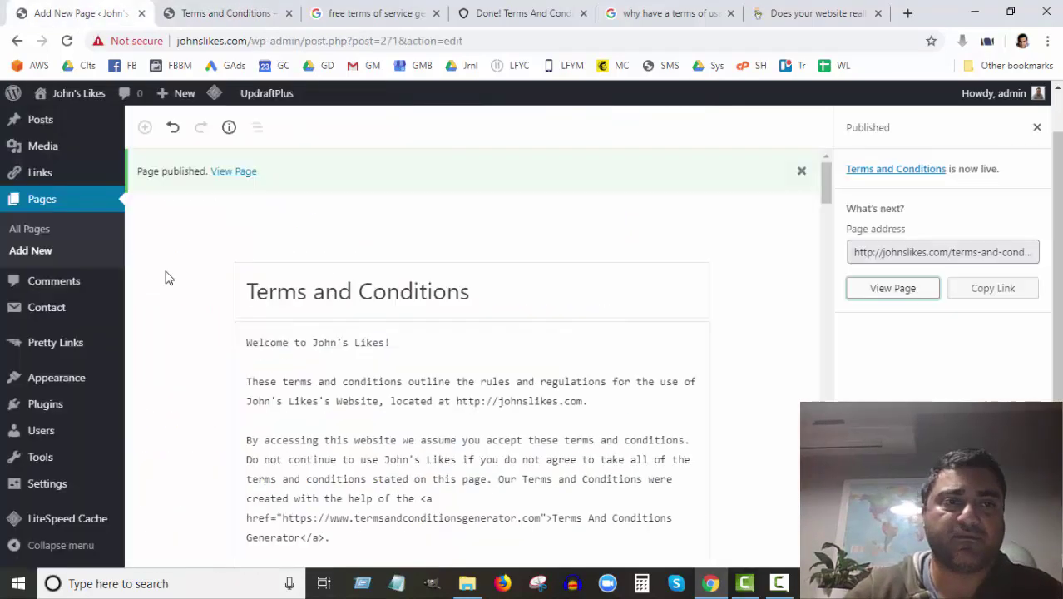
mouse_move(59, 309)
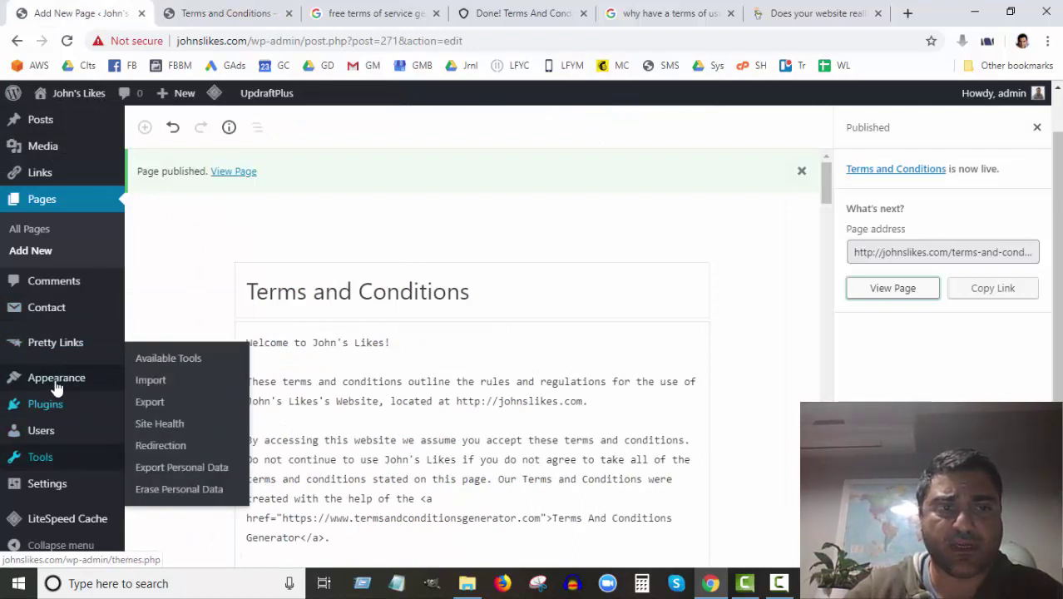
mouse_move(67, 380)
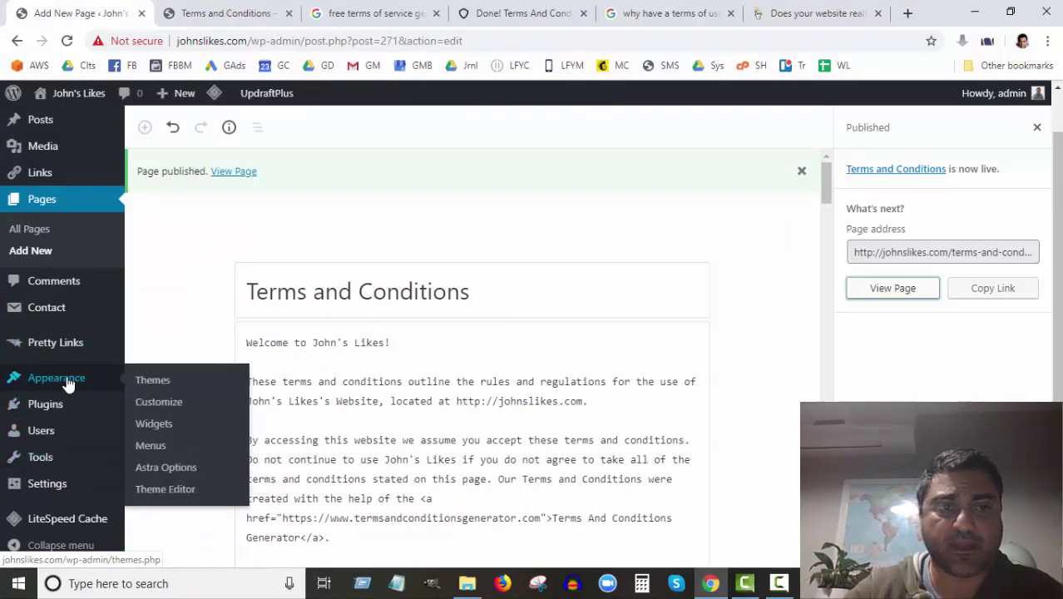
click(151, 447)
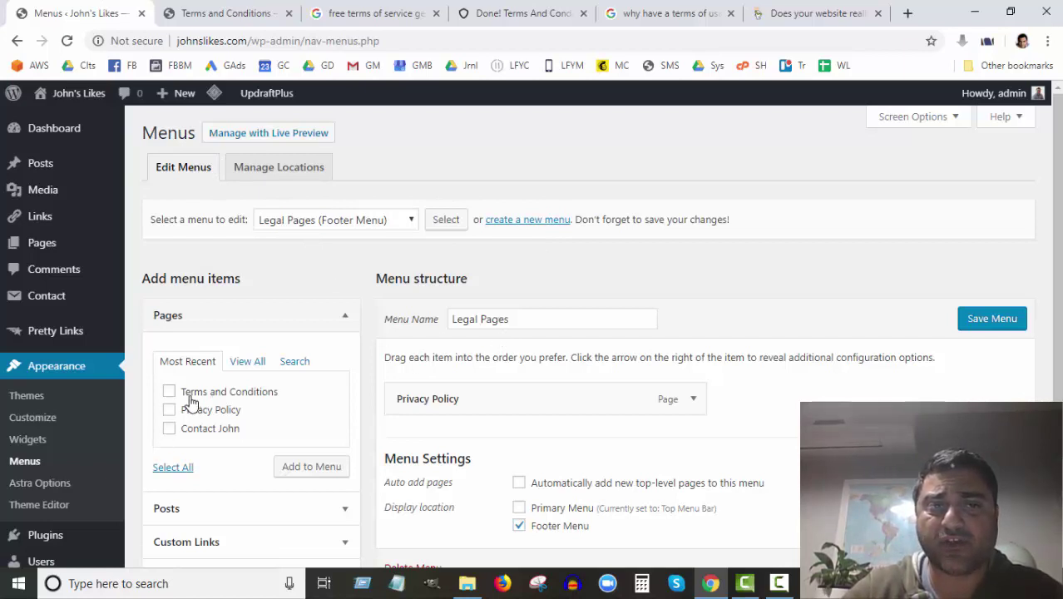
click(310, 475)
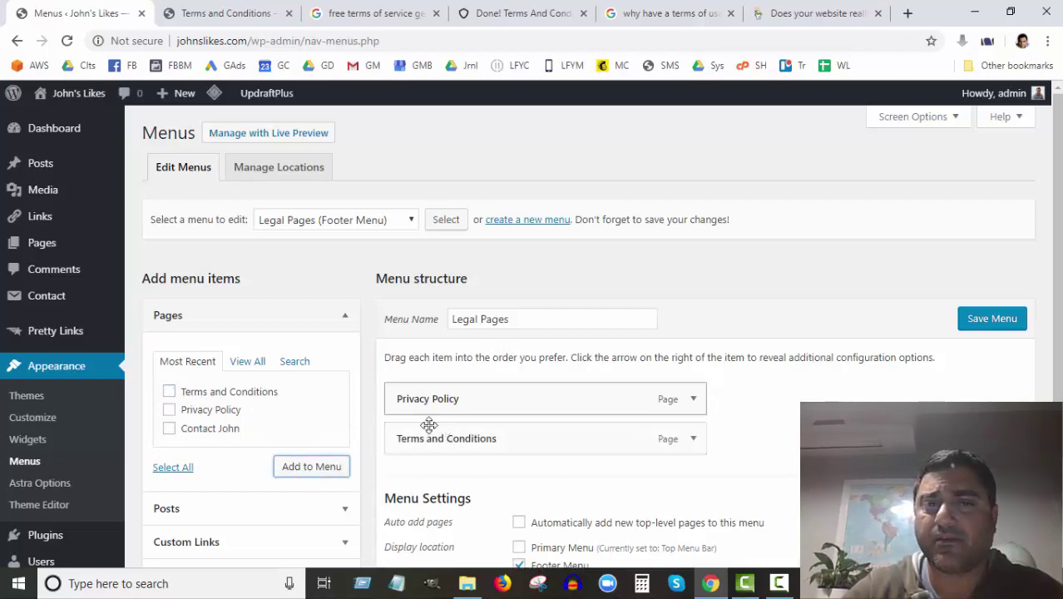
click(991, 319)
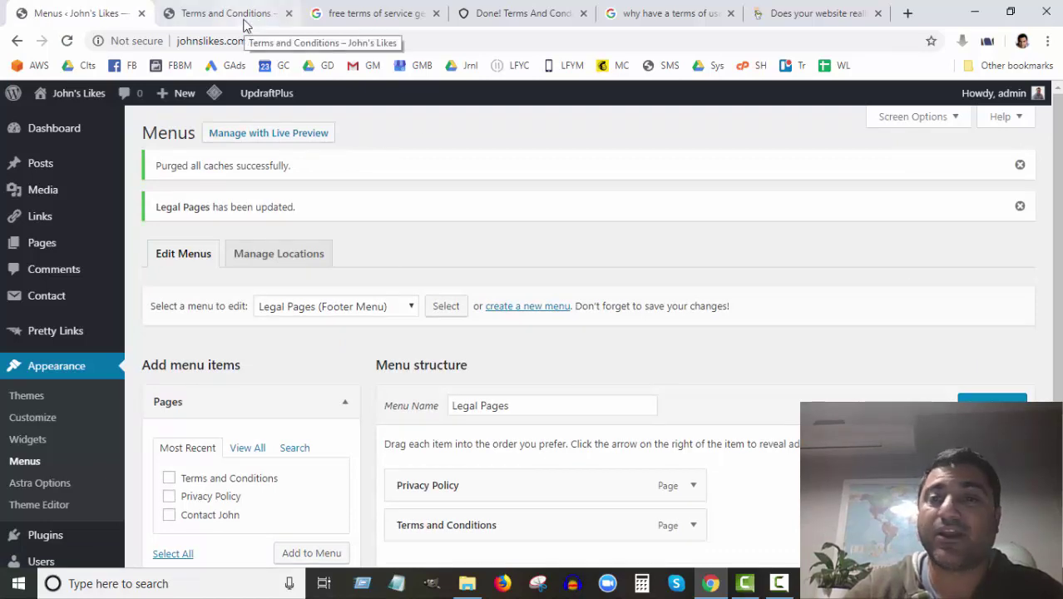
scroll(583, 349, down, 2)
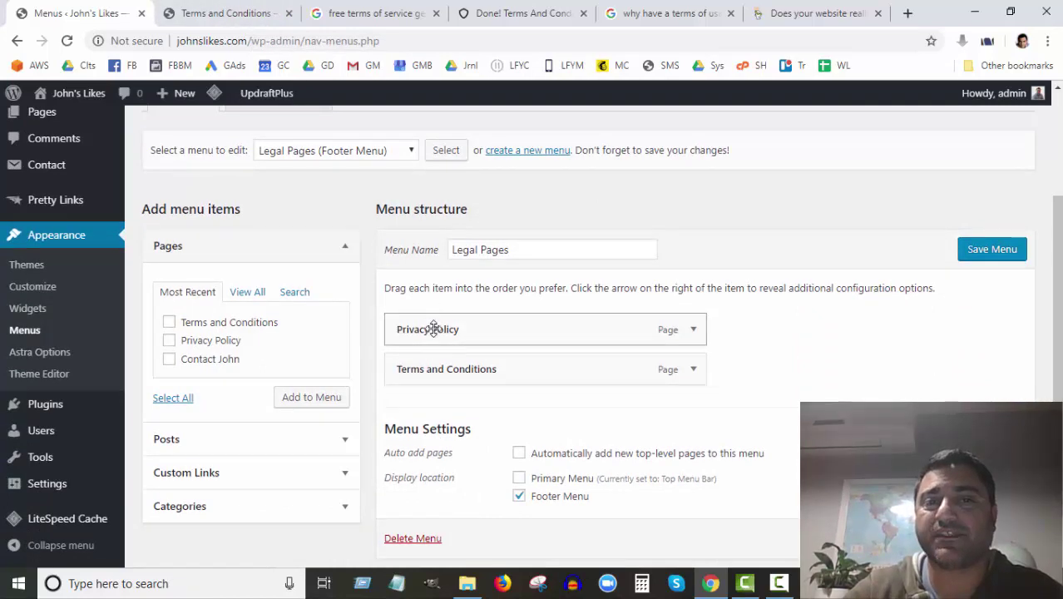
Step: Reload the live page to confirm the footer lists Terms and Conditions below Privacy Policy
click(221, 14)
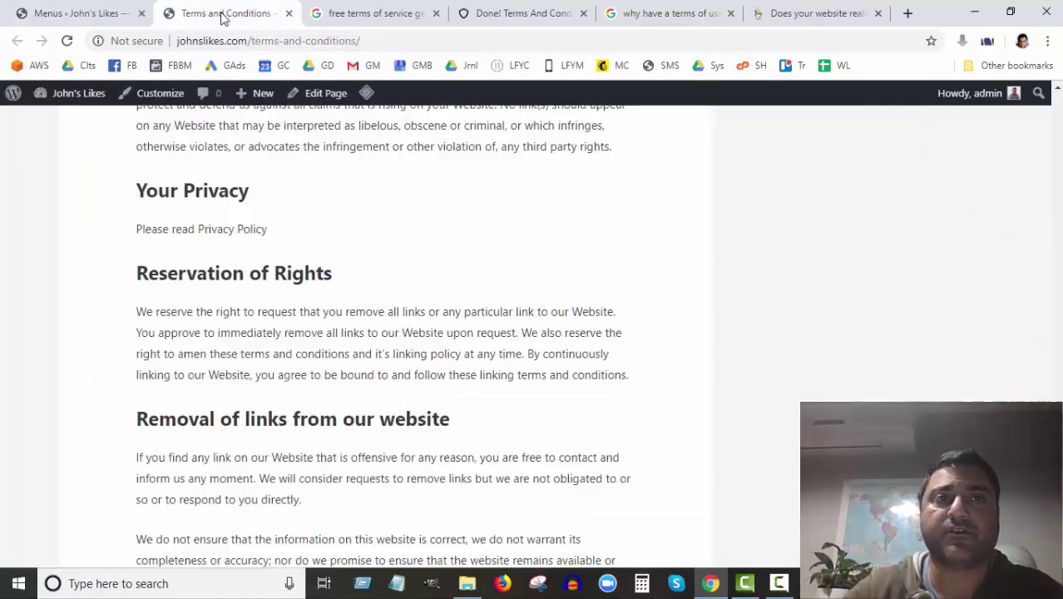
scroll(389, 253, down, 10)
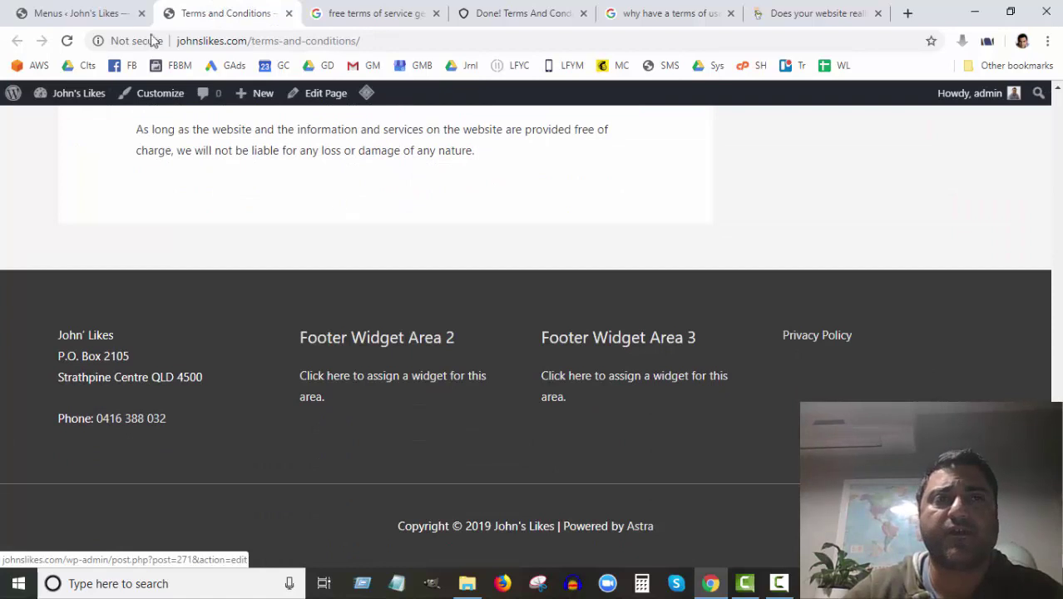
click(66, 41)
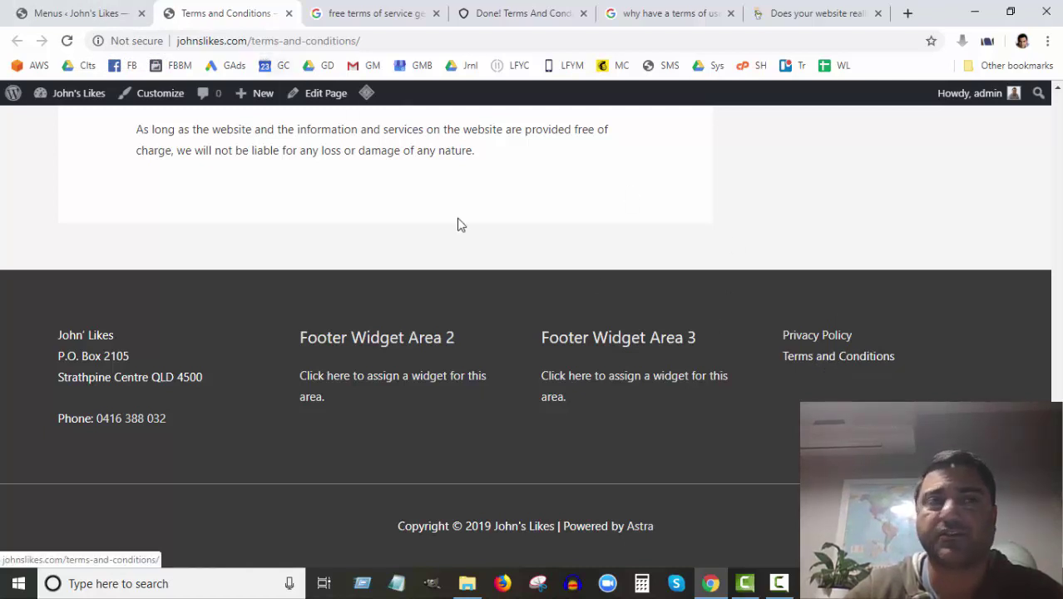
click(72, 15)
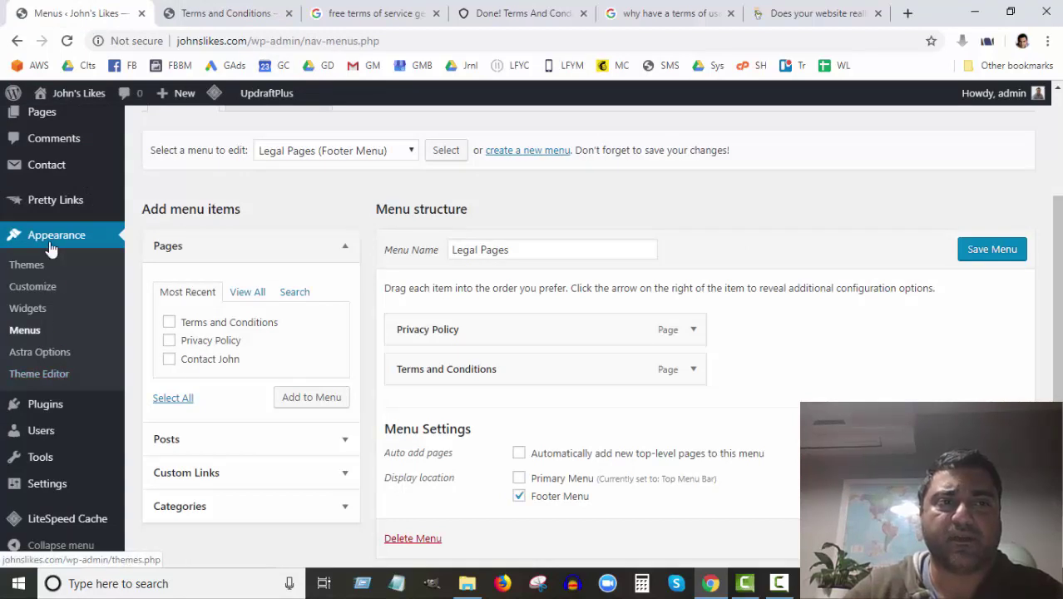
Step: Under Appearance > Widgets, expand Footer Widget Area 4 and open its Navigation Menu widget settings
click(29, 310)
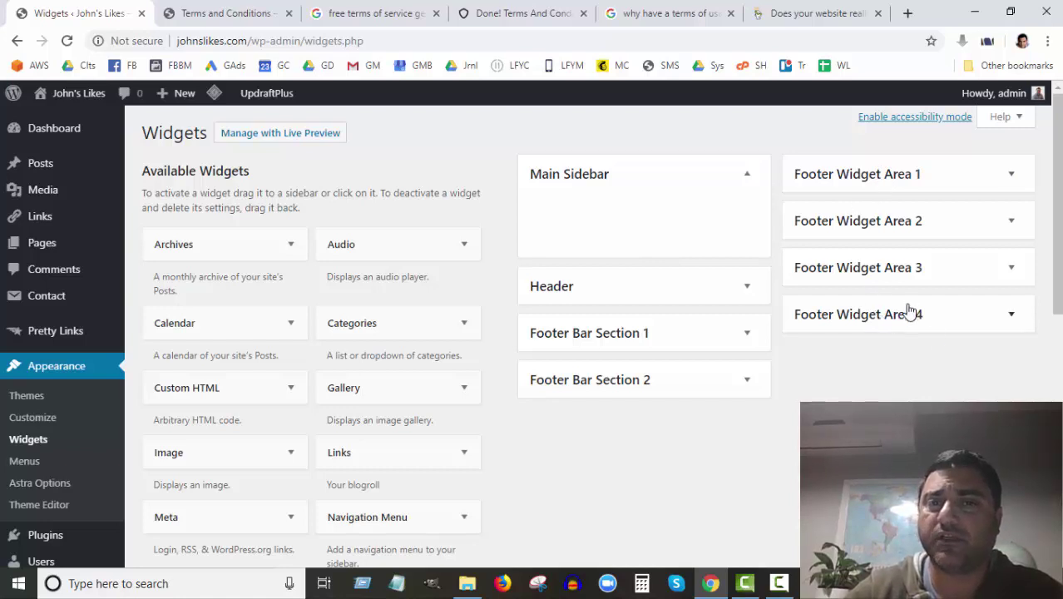
click(1008, 314)
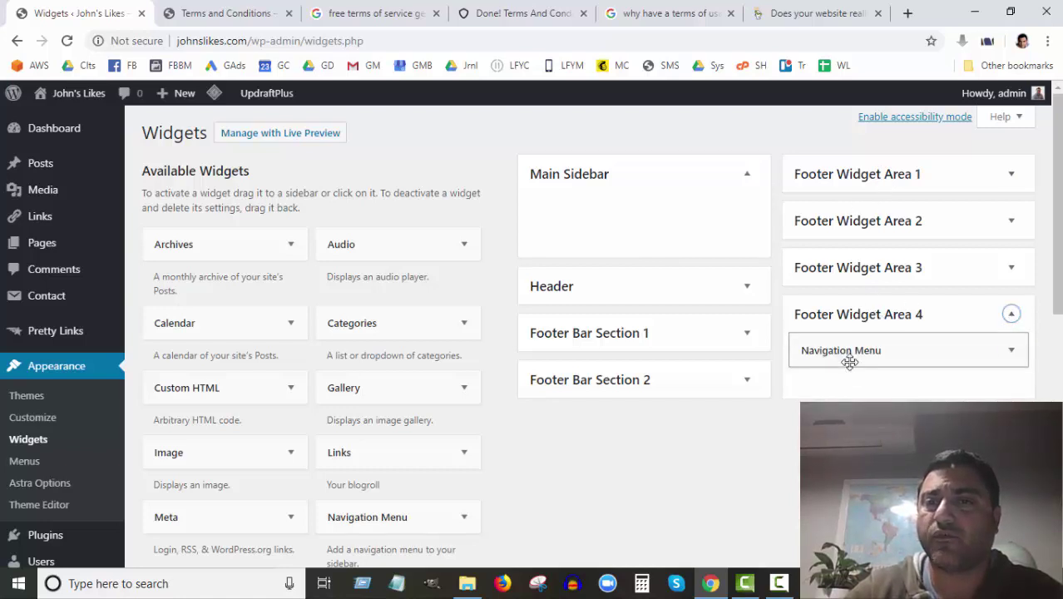
scroll(264, 428, down, 4)
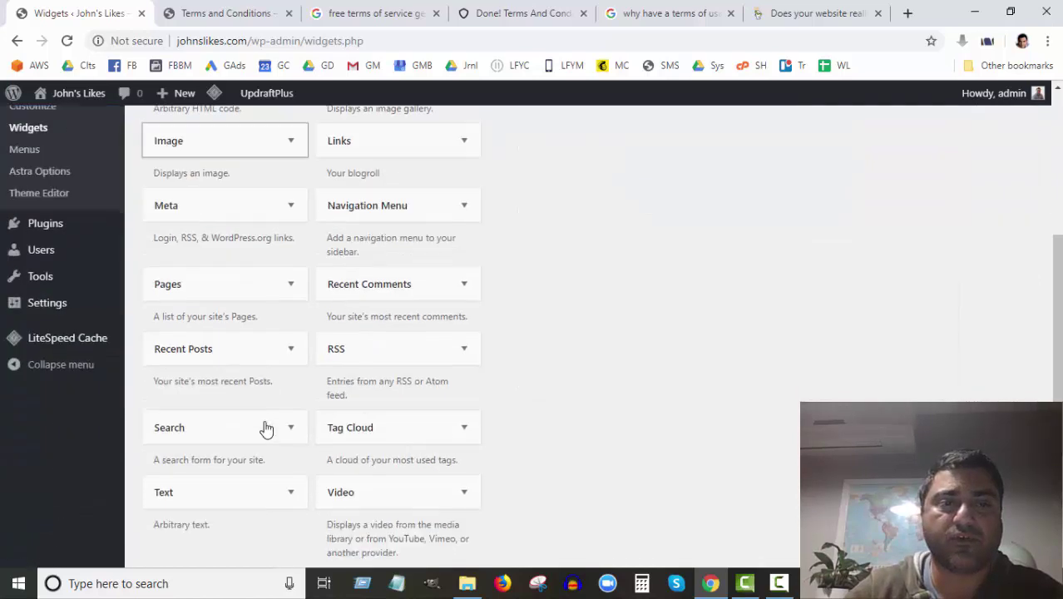
scroll(265, 428, down, 2)
scroll(265, 426, up, 3)
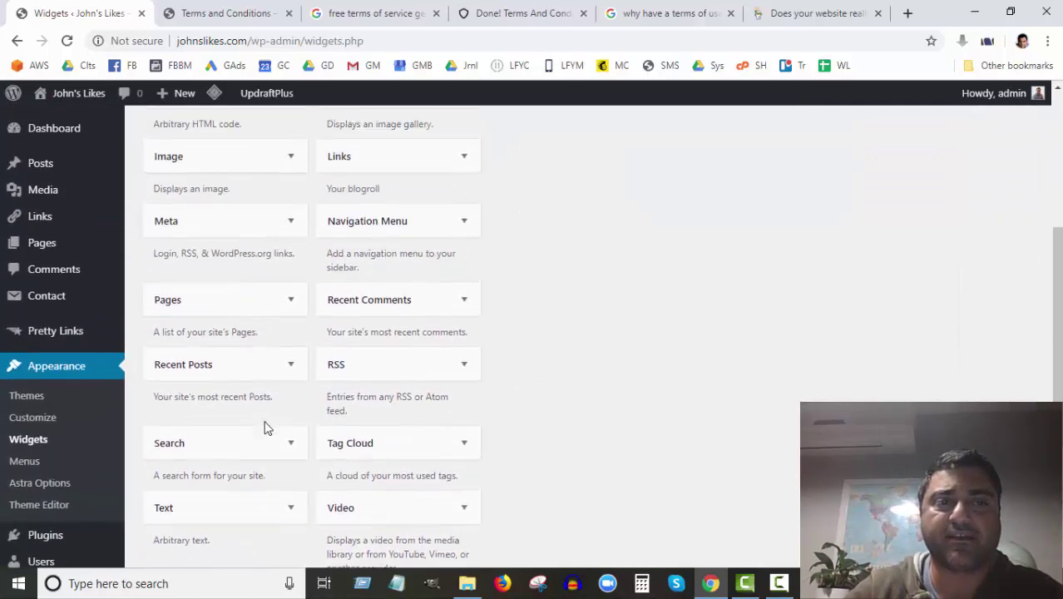
scroll(366, 457, up, 3)
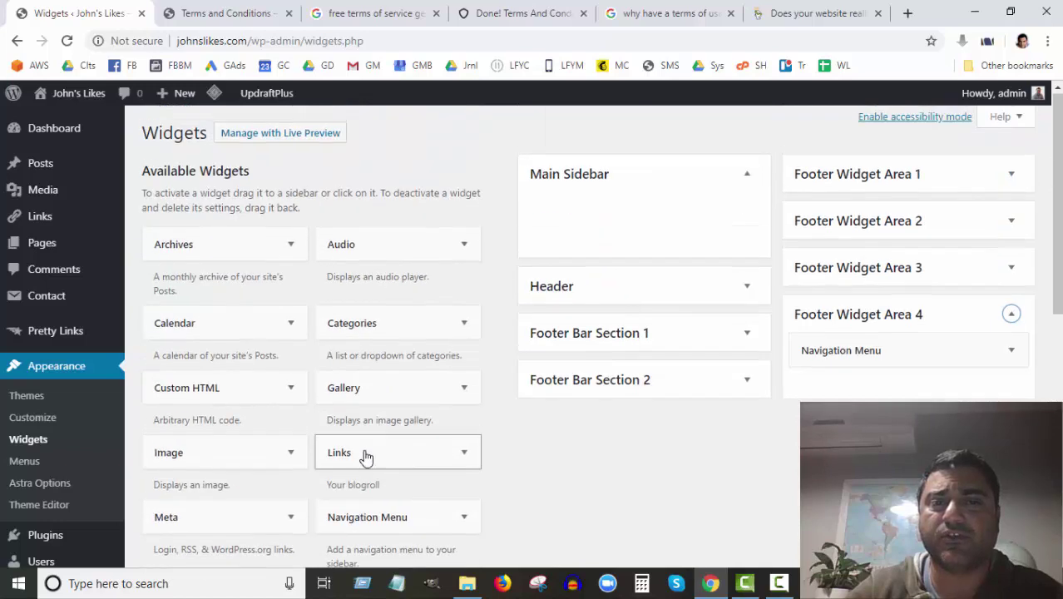
click(1008, 353)
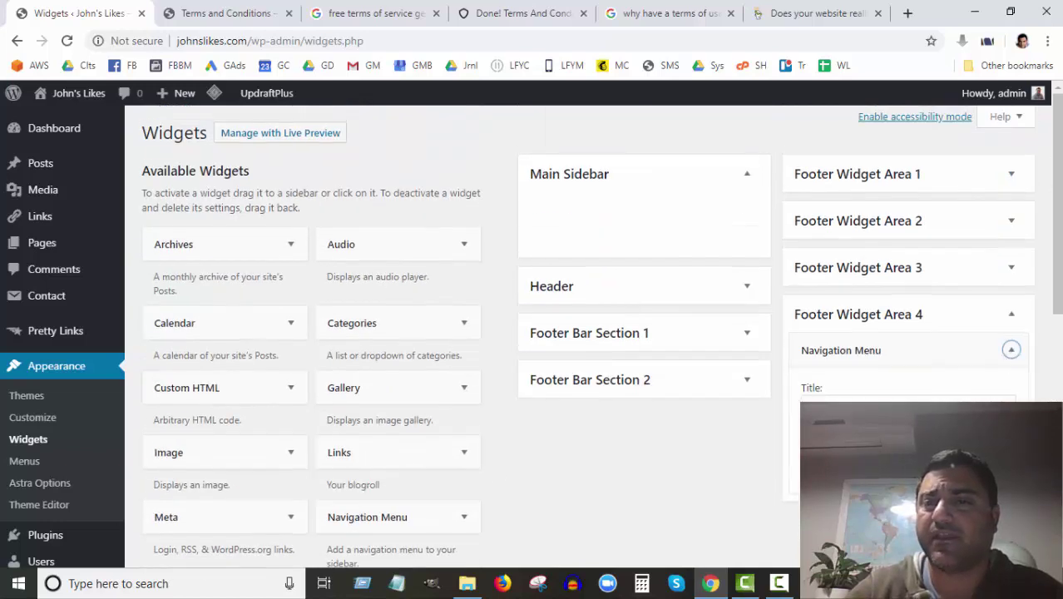